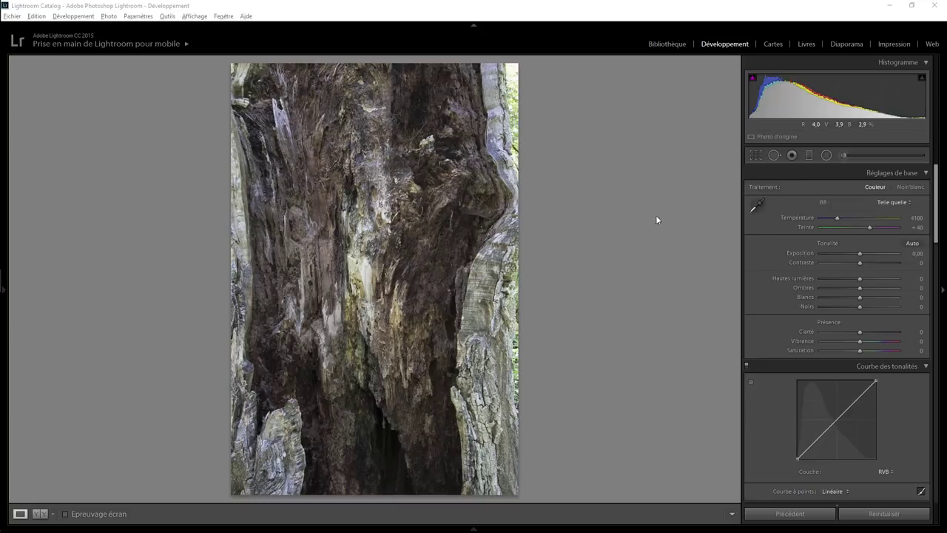
# Step: Crop the tree-trunk photo tighter from the top-right and shift it upward in the frame
pyautogui.click(754, 155)
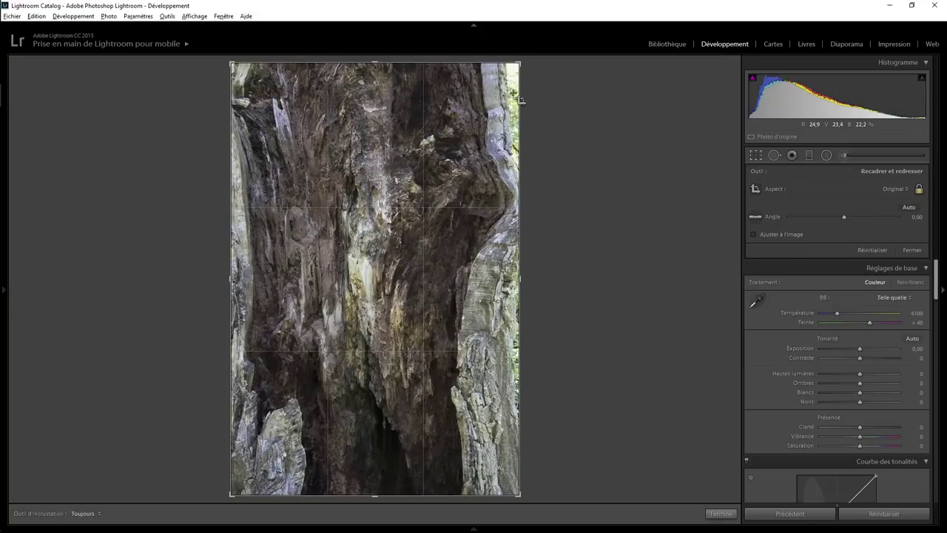
pyautogui.moveTo(517, 64); pyautogui.dragTo(511, 75)
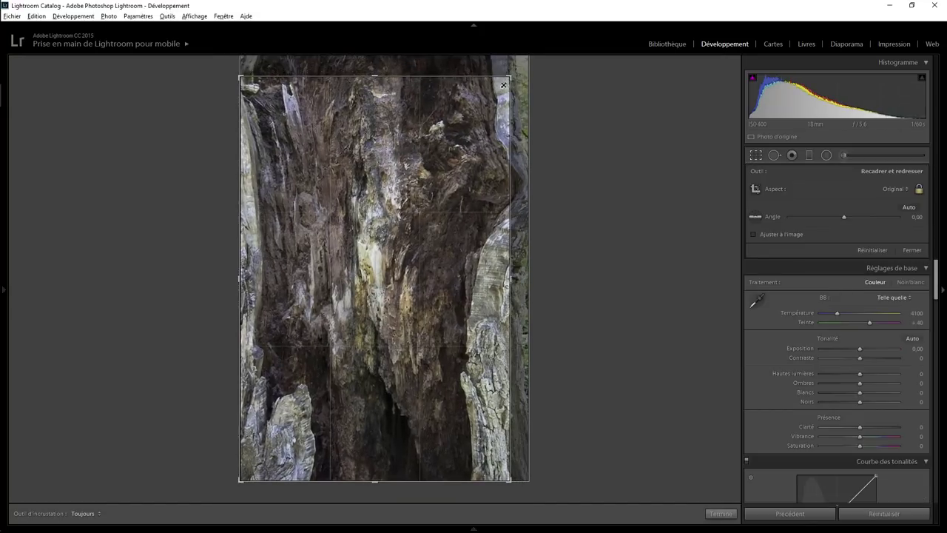
pyautogui.moveTo(412, 209); pyautogui.dragTo(407, 256)
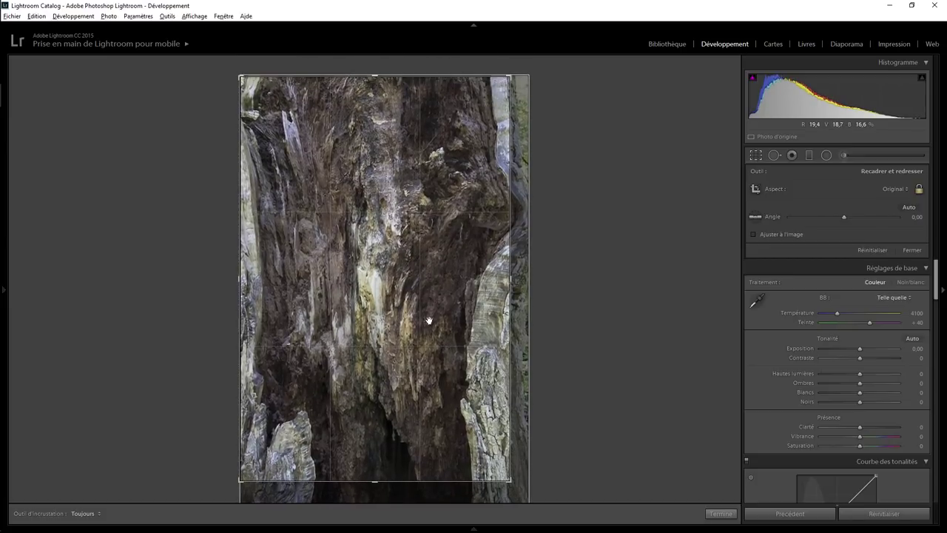
pyautogui.moveTo(441, 358); pyautogui.dragTo(439, 338)
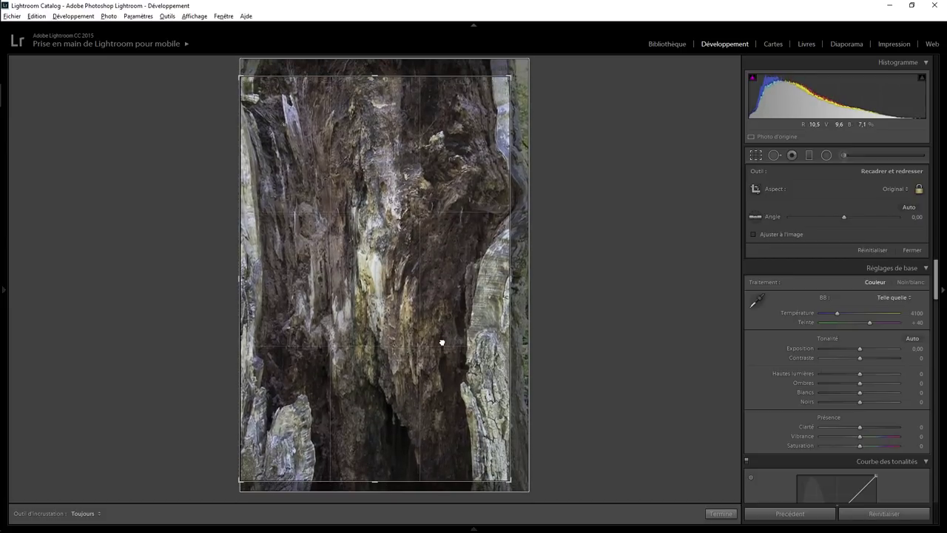
pyautogui.click(724, 511)
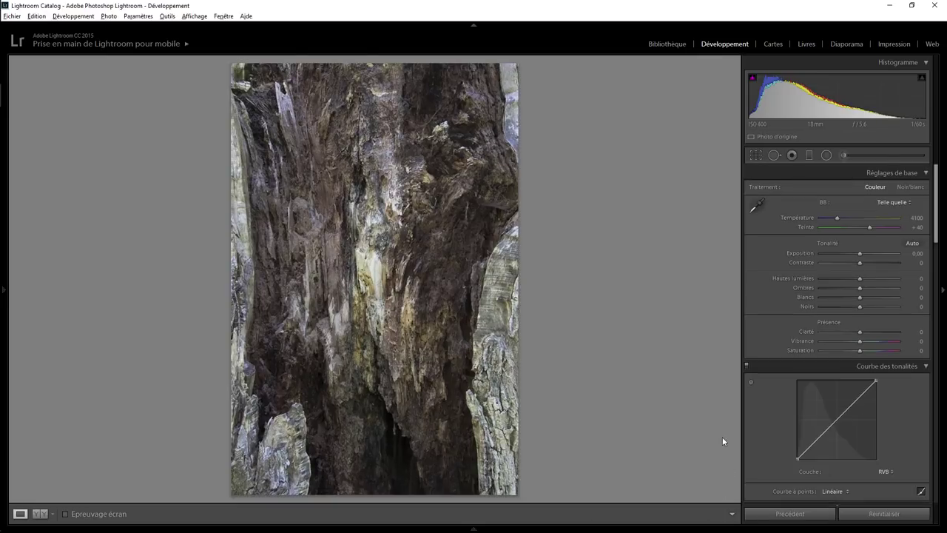
# Step: Convert the cropped photo to black and white and raise Clarity to +100
pyautogui.click(900, 193)
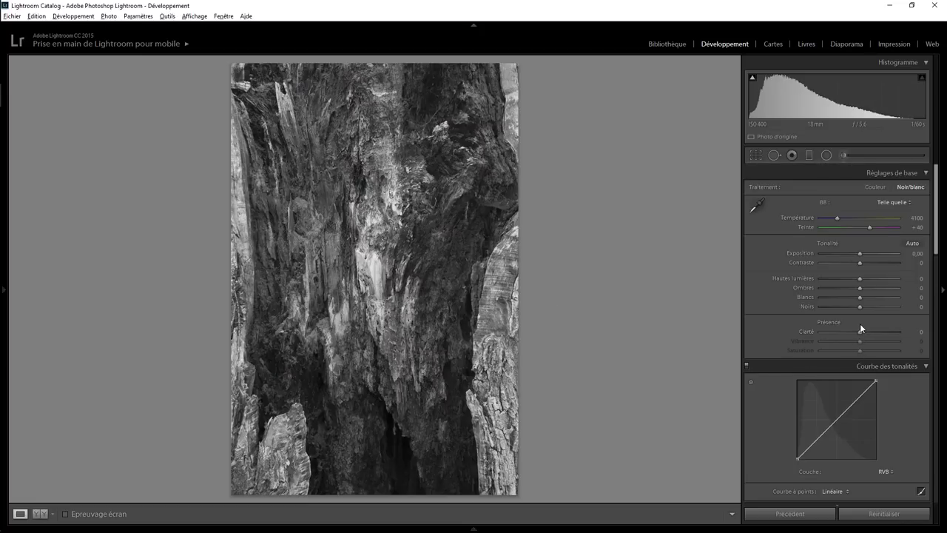
pyautogui.moveTo(859, 332); pyautogui.dragTo(907, 332)
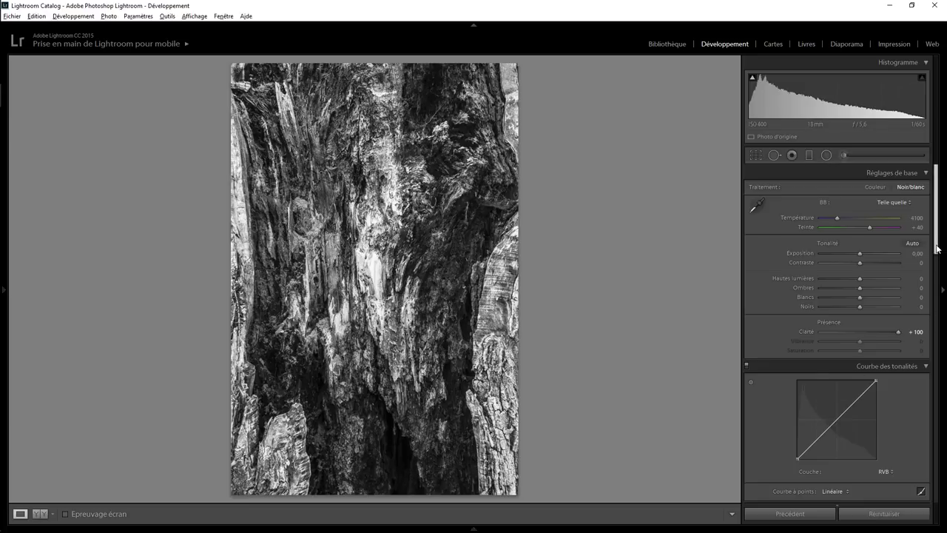
pyautogui.moveTo(938, 254); pyautogui.dragTo(945, 475)
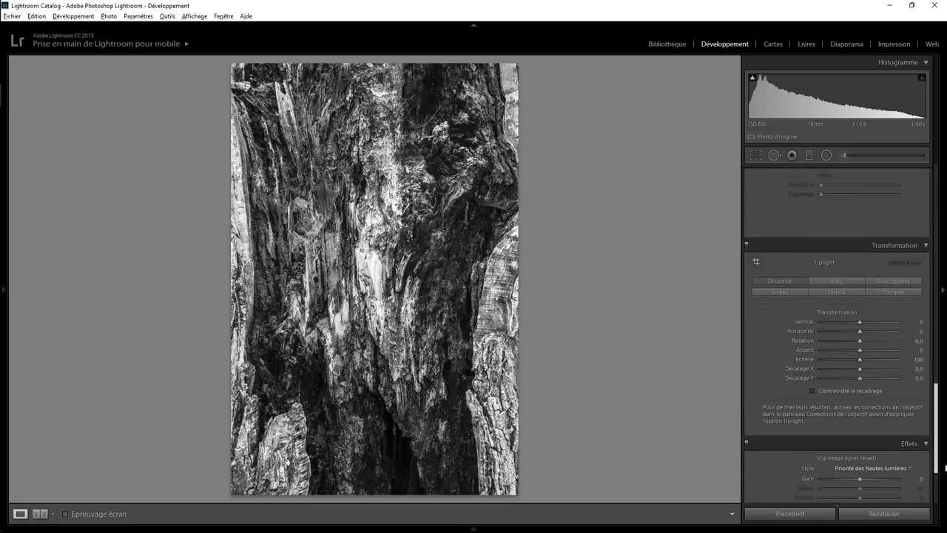
# Step: Add a post-crop vignette with Amount −89 to darken the photo's edges
pyautogui.scroll(-1, 885, 449)
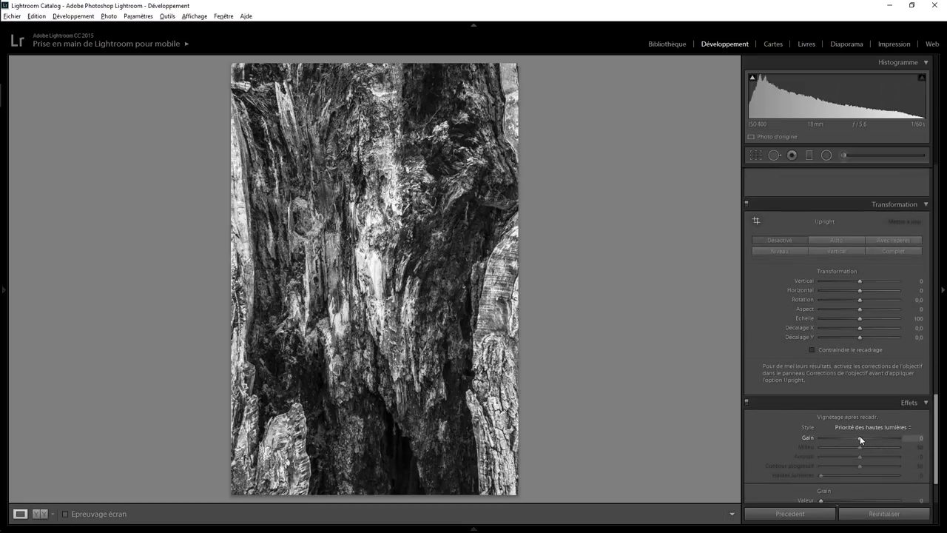
pyautogui.moveTo(858, 437); pyautogui.dragTo(826, 438)
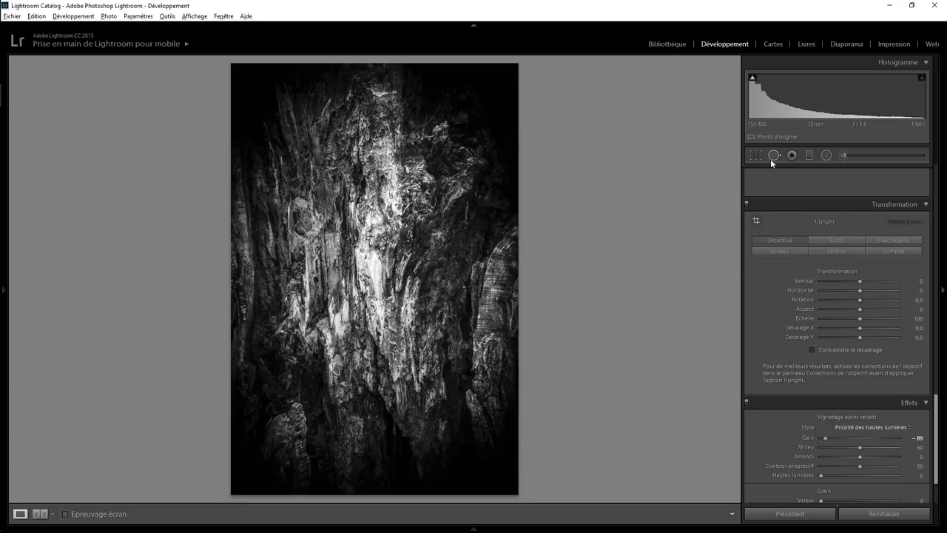
# Step: Inspect the bark at 1:1 and full view, then activate the Adjustment Brush
pyautogui.click(313, 236)
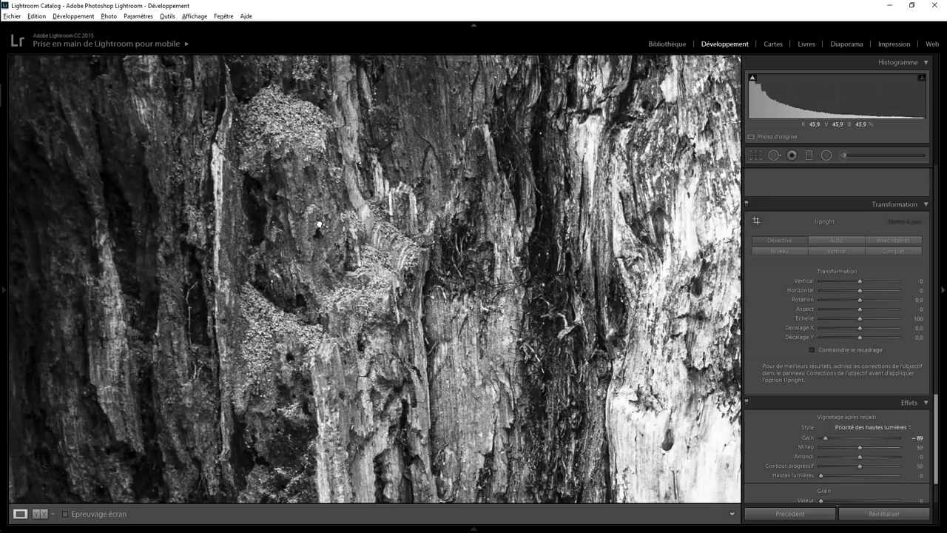
pyautogui.click(318, 224)
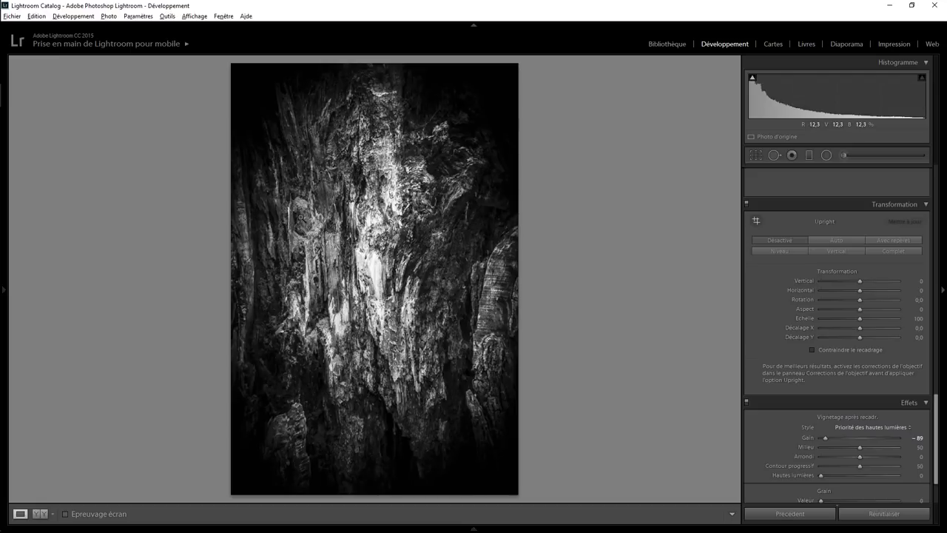
pyautogui.click(438, 241)
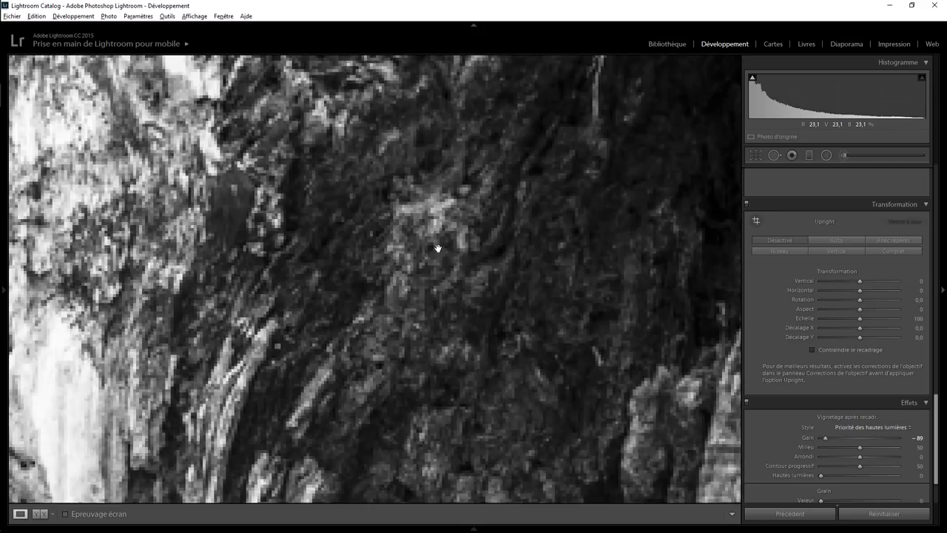
pyautogui.click(419, 233)
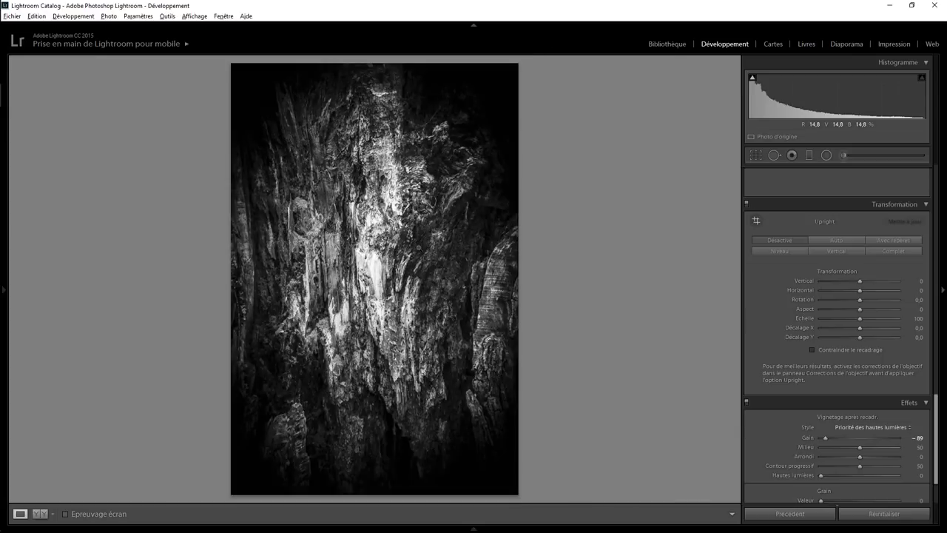
pyautogui.click(303, 213)
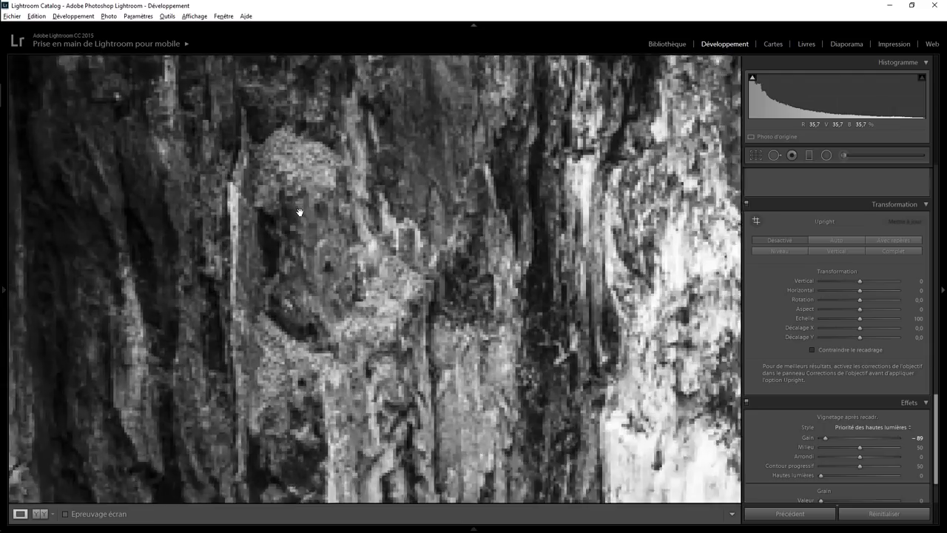
pyautogui.click(844, 155)
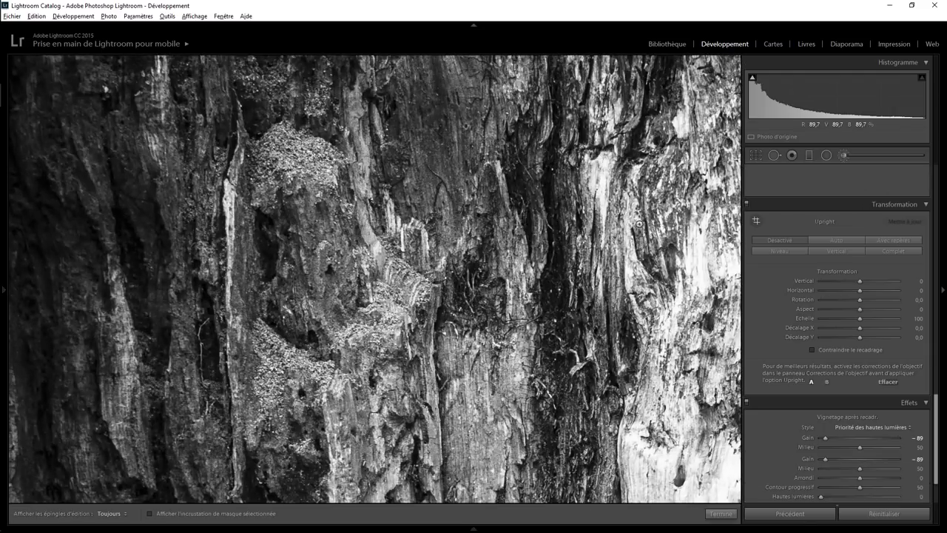
# Step: Brush a +0.58 exposure brightening down the centre of the bark
pyautogui.scroll(-3, 284, 188)
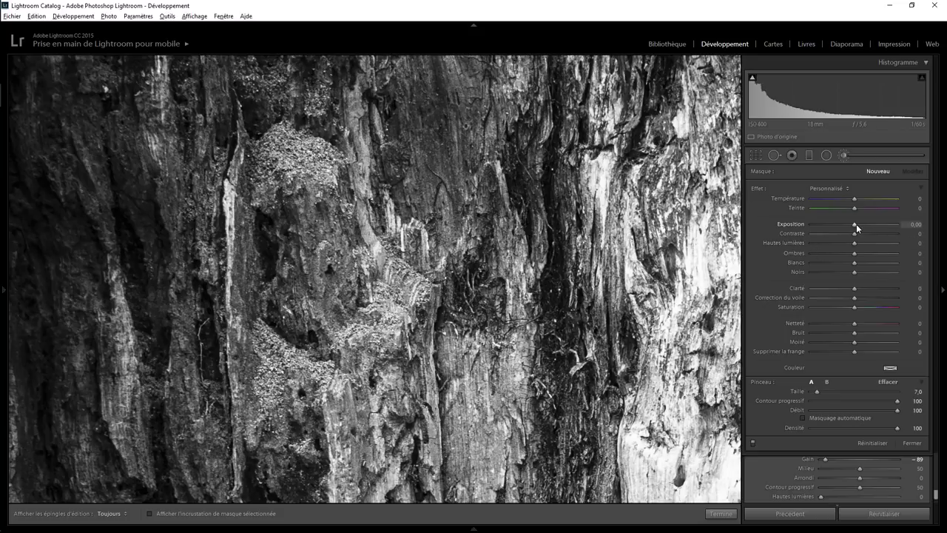
pyautogui.moveTo(856, 224); pyautogui.dragTo(861, 225)
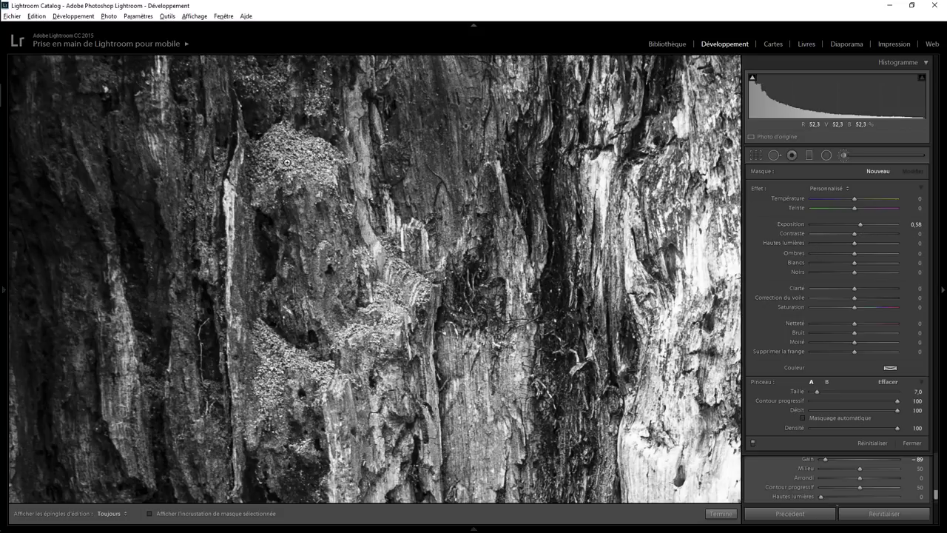
pyautogui.press('h')
pyautogui.moveTo(313, 148); pyautogui.dragTo(299, 314)
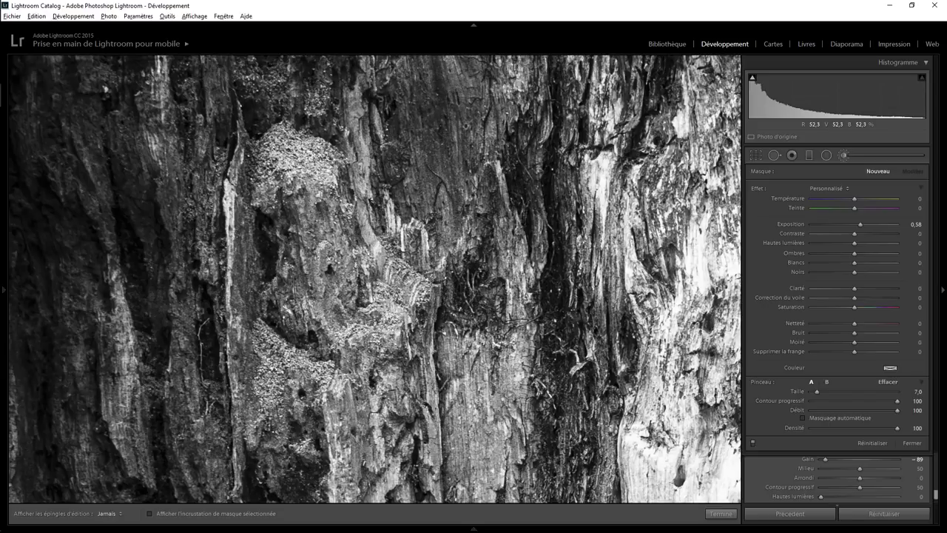
pyautogui.press('h')
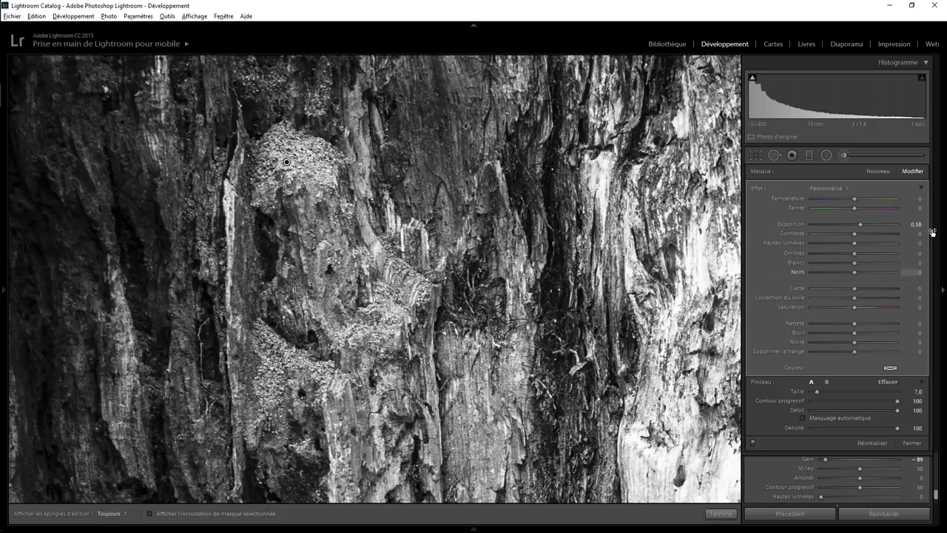
# Step: Add a second brush at −0.62 exposure to darken the lower bark
pyautogui.click(874, 173)
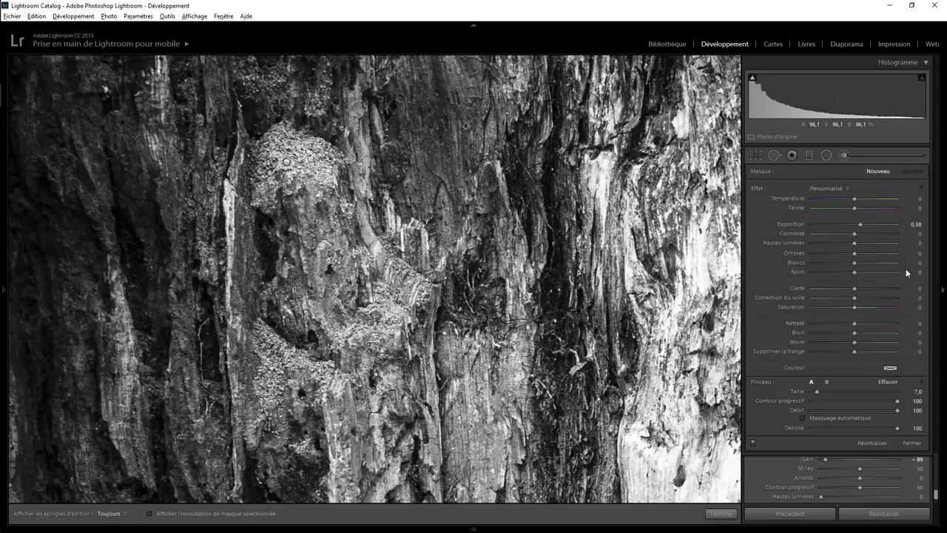
pyautogui.moveTo(852, 225); pyautogui.dragTo(847, 224)
pyautogui.moveTo(399, 284); pyautogui.dragTo(403, 318)
pyautogui.press('h')
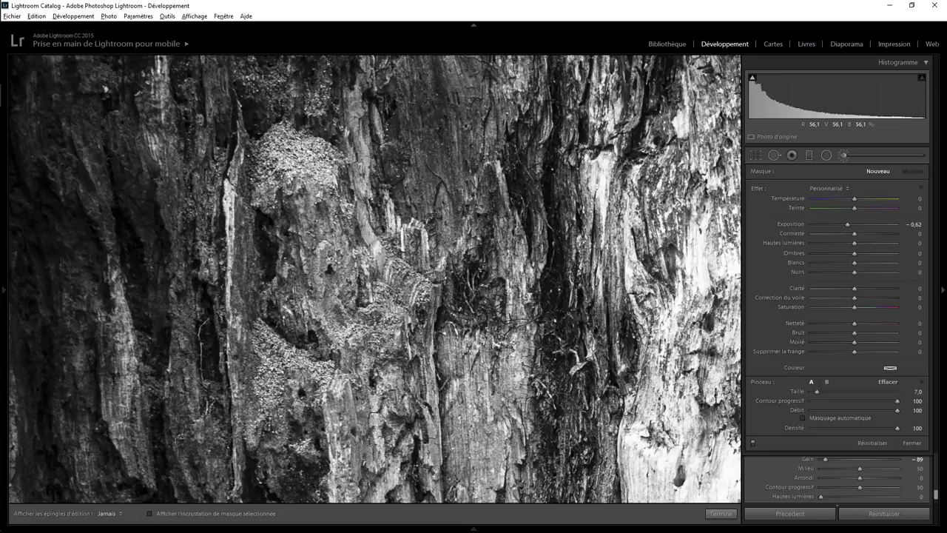
pyautogui.moveTo(347, 374); pyautogui.dragTo(250, 345)
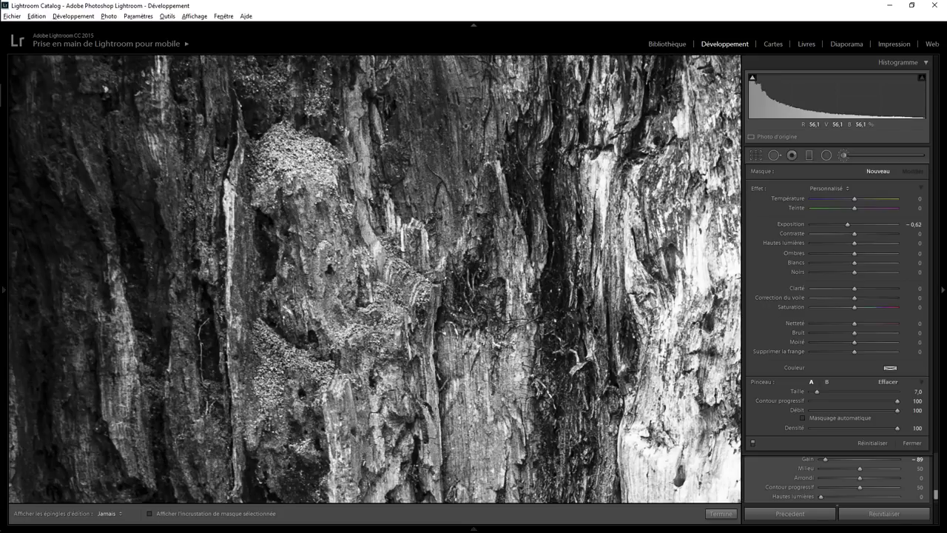
pyautogui.press('h')
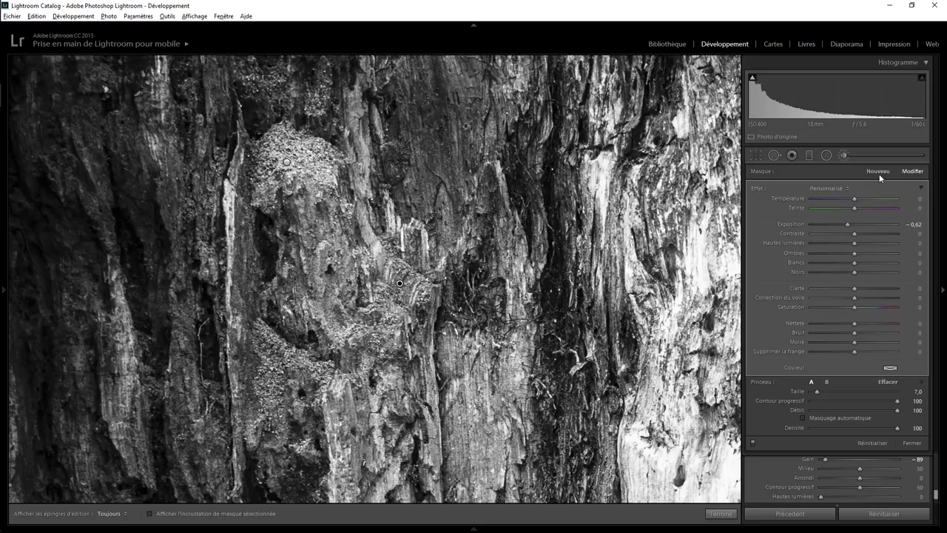
pyautogui.click(843, 156)
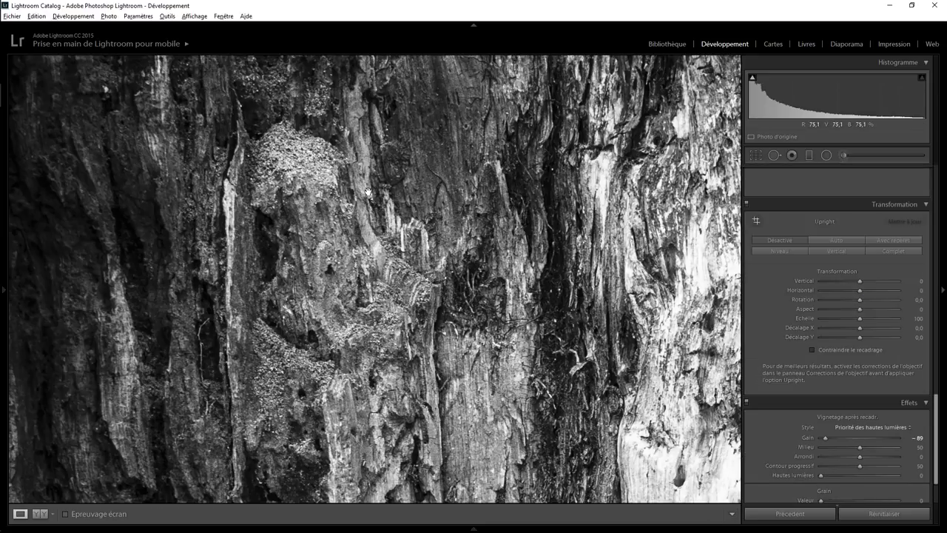
# Step: Raise the brightening brush to +1.13 and set the darkening brush to −1.04 exposure
pyautogui.click(844, 157)
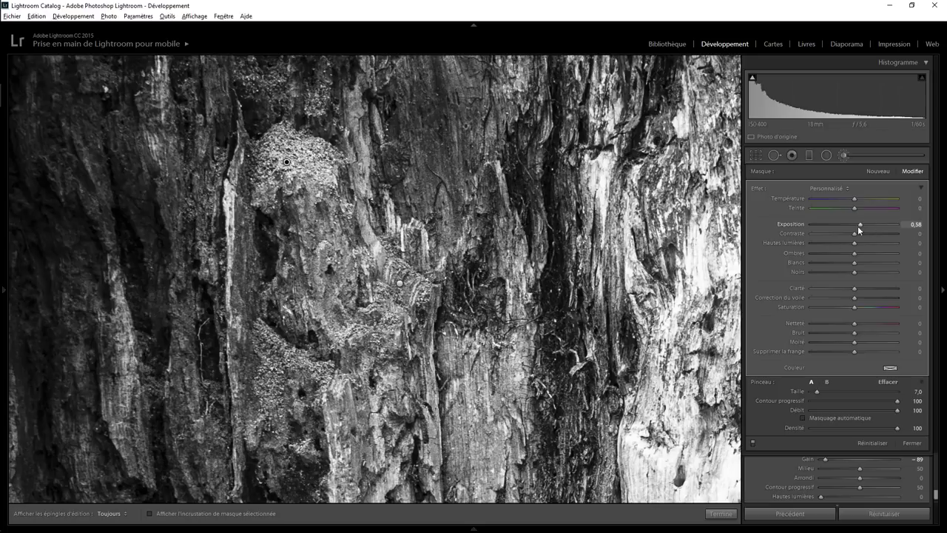
pyautogui.moveTo(865, 224); pyautogui.dragTo(864, 224)
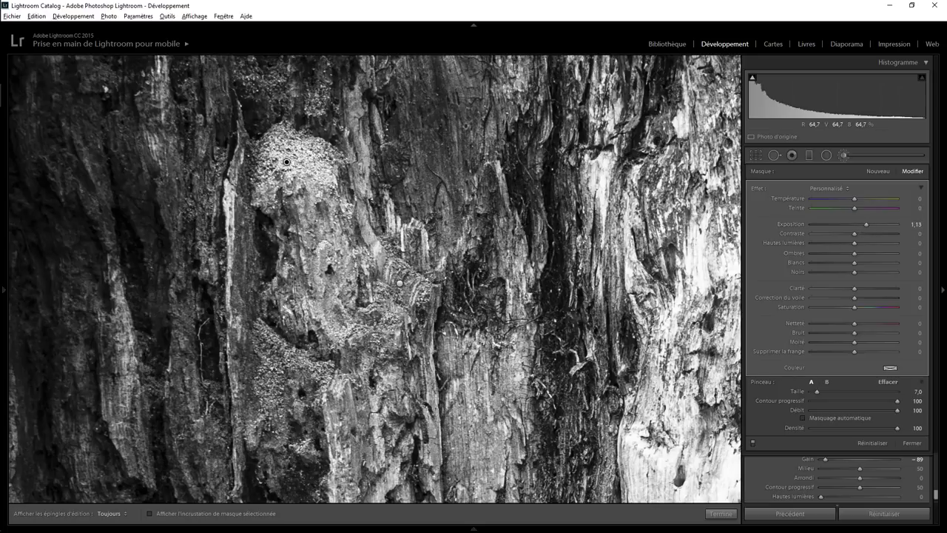
pyautogui.click(399, 284)
pyautogui.moveTo(848, 224); pyautogui.dragTo(841, 224)
# Step: Paint the −1.04 darkening over two small bark patches left of centre
pyautogui.press('h')
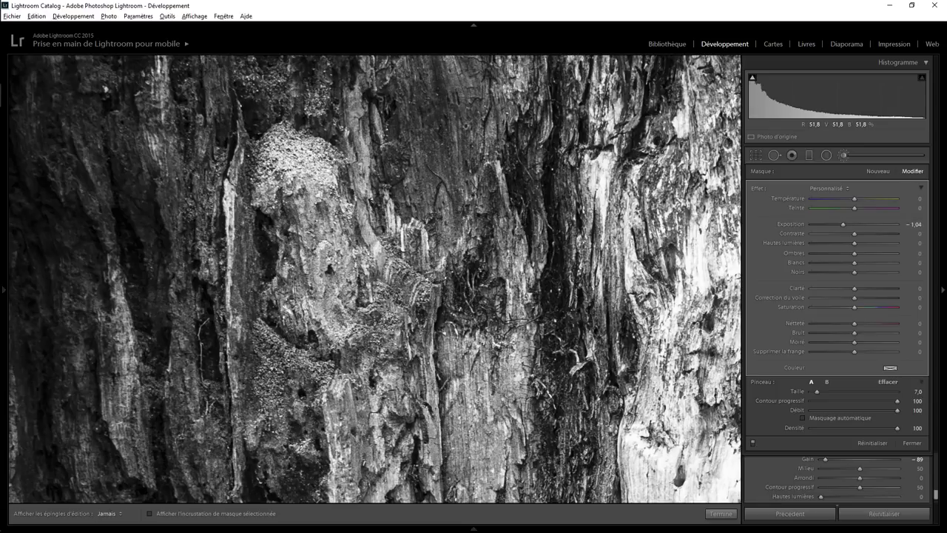
pyautogui.moveTo(384, 348); pyautogui.dragTo(326, 393)
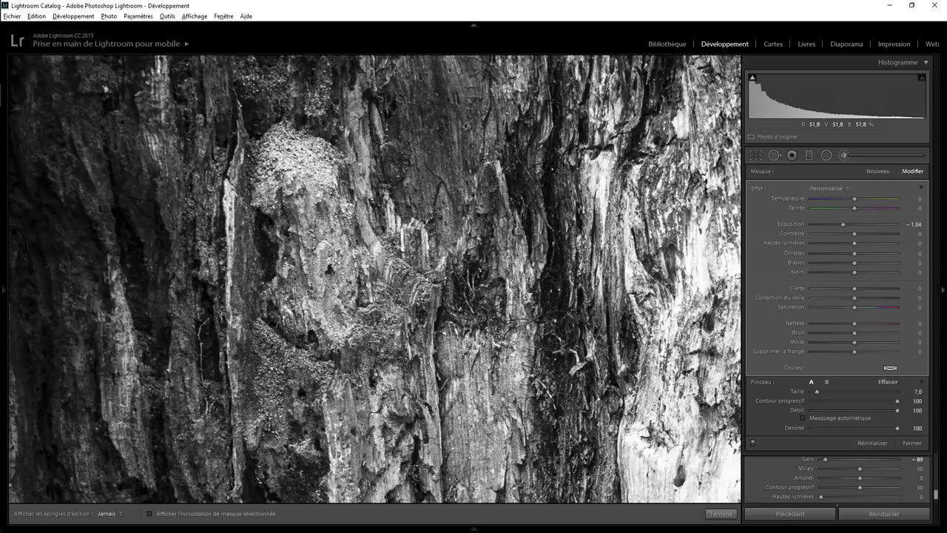
pyautogui.moveTo(274, 336); pyautogui.dragTo(300, 357)
pyautogui.press('h')
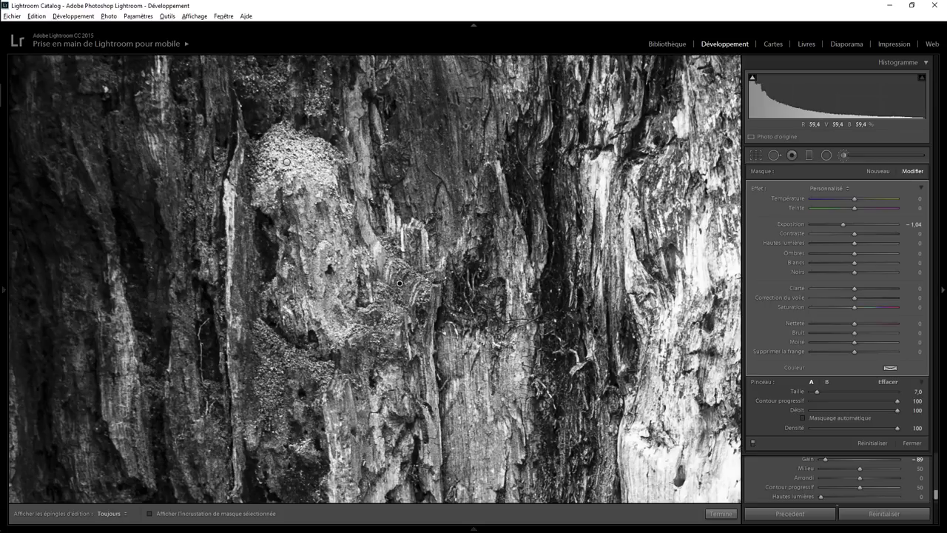
pyautogui.click(722, 514)
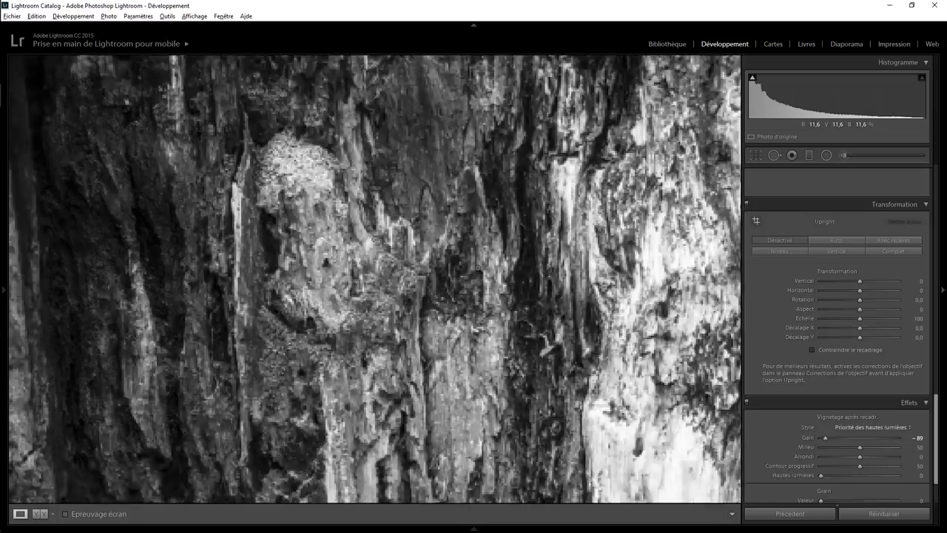
# Step: Brush the pale central bark at 1:1 with exposure −0.21, size 10 and Highlights −68
pyautogui.press('z')
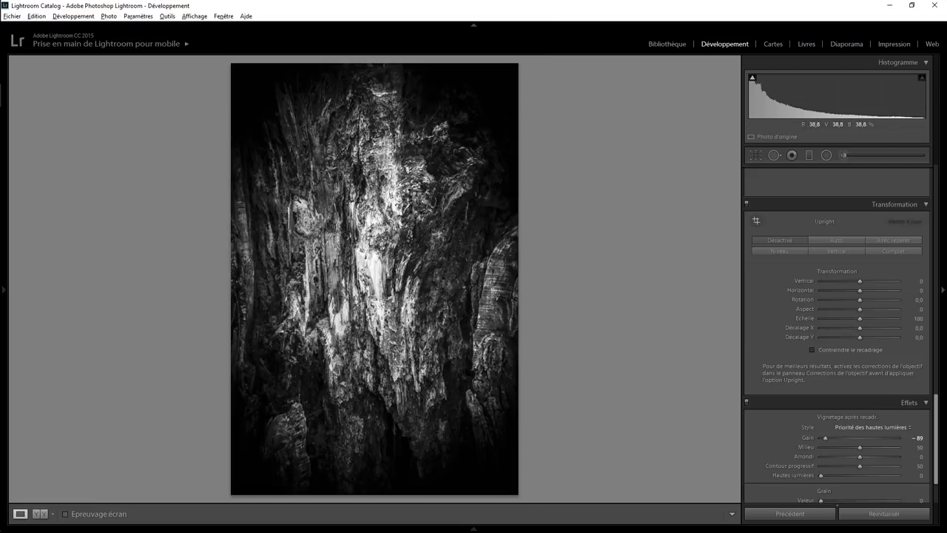
pyautogui.click(380, 261)
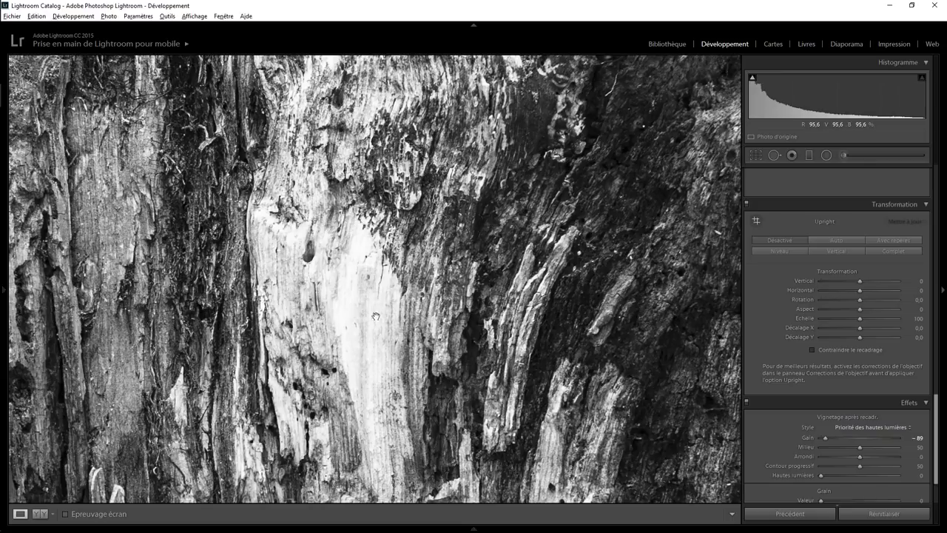
pyautogui.click(845, 155)
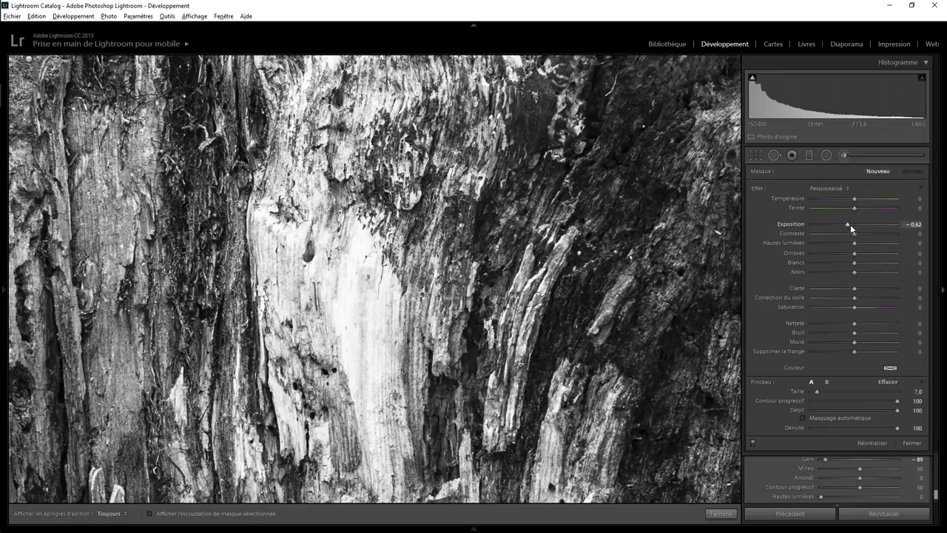
pyautogui.moveTo(847, 225); pyautogui.dragTo(852, 225)
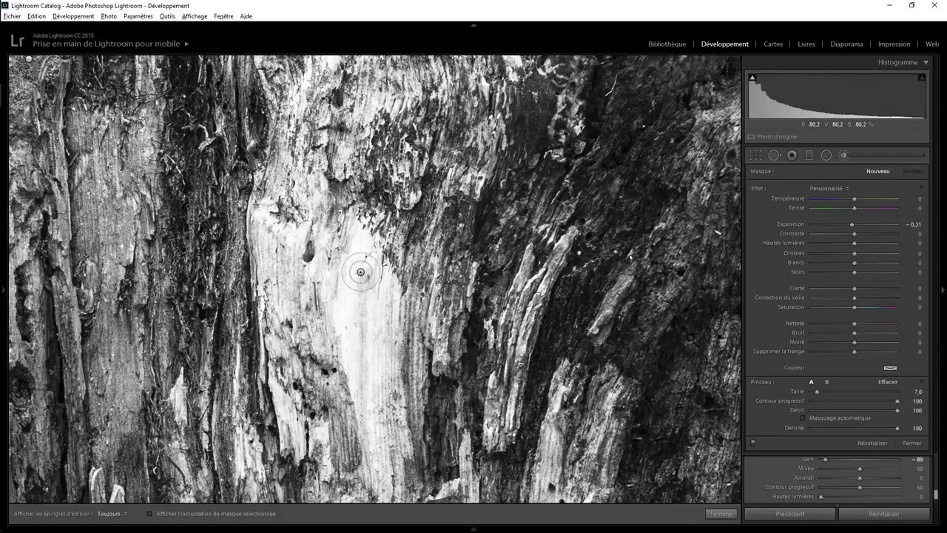
pyautogui.press('h')
pyautogui.scroll(3, 347, 318)
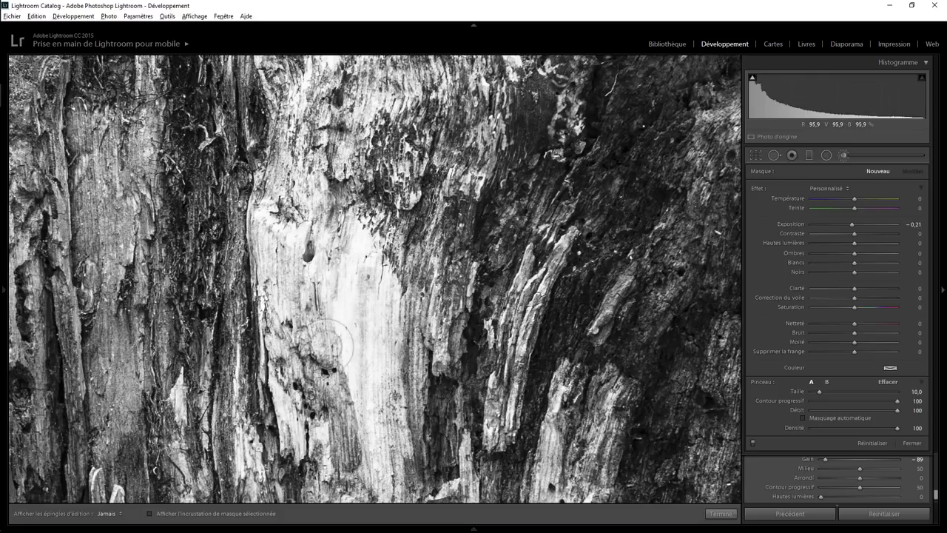
pyautogui.press('h')
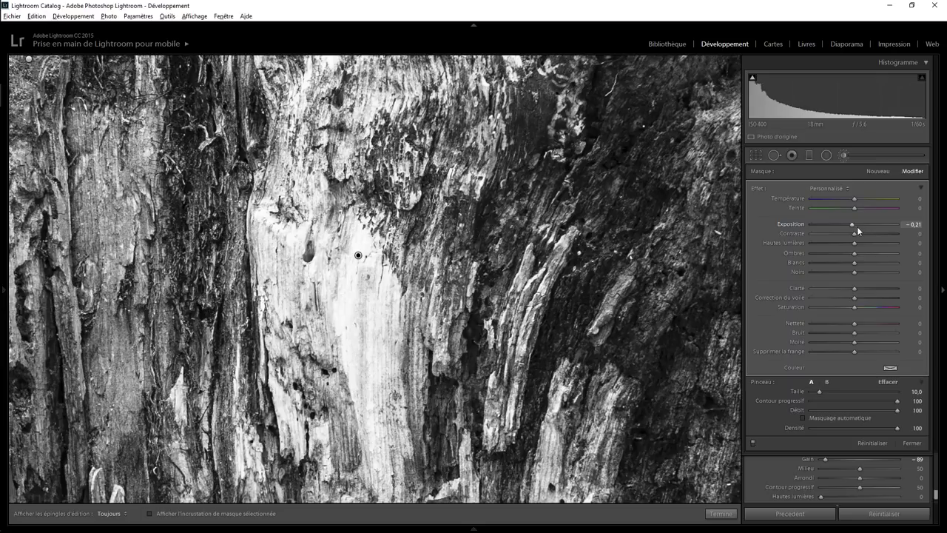
pyautogui.moveTo(855, 242); pyautogui.dragTo(825, 244)
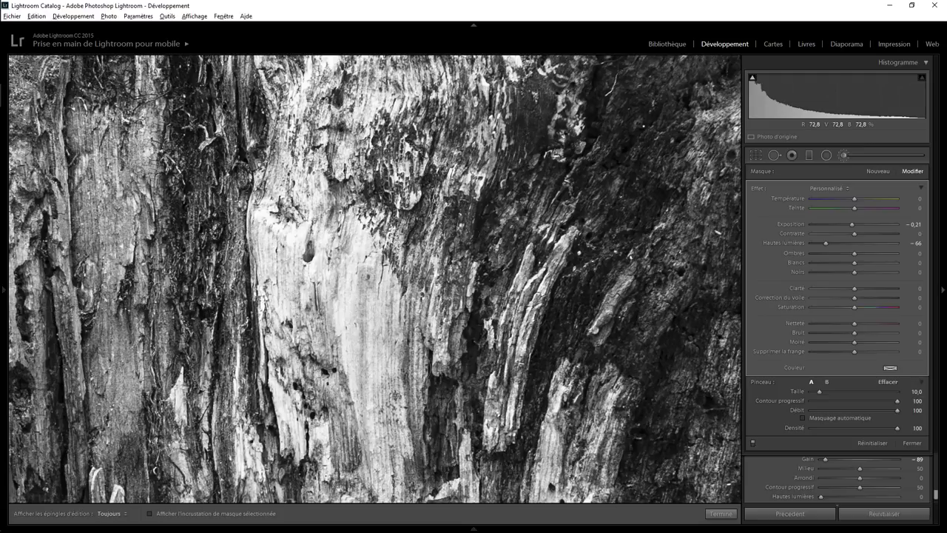
pyautogui.click(721, 513)
# Step: Zoom onto the dark bark and set up a new brush at +1.04 exposure
pyautogui.click(530, 251)
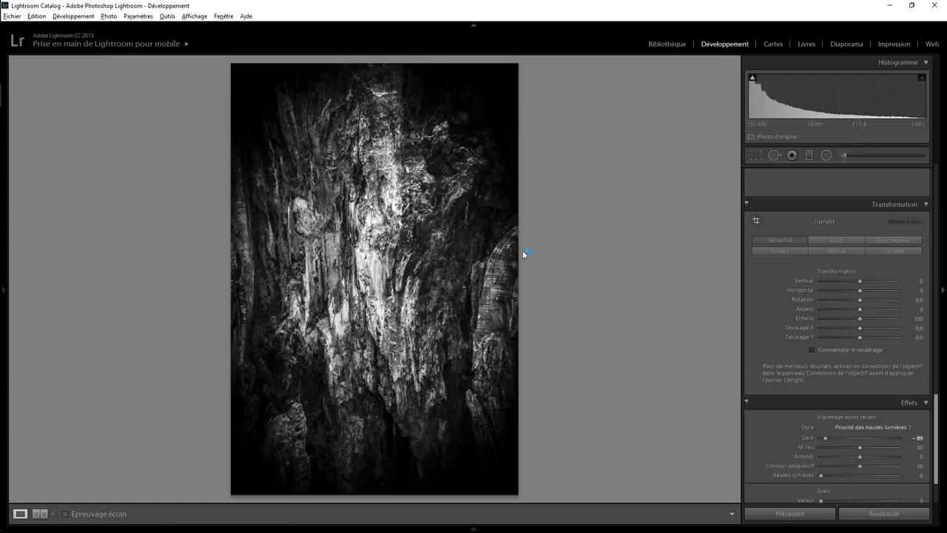
pyautogui.click(446, 239)
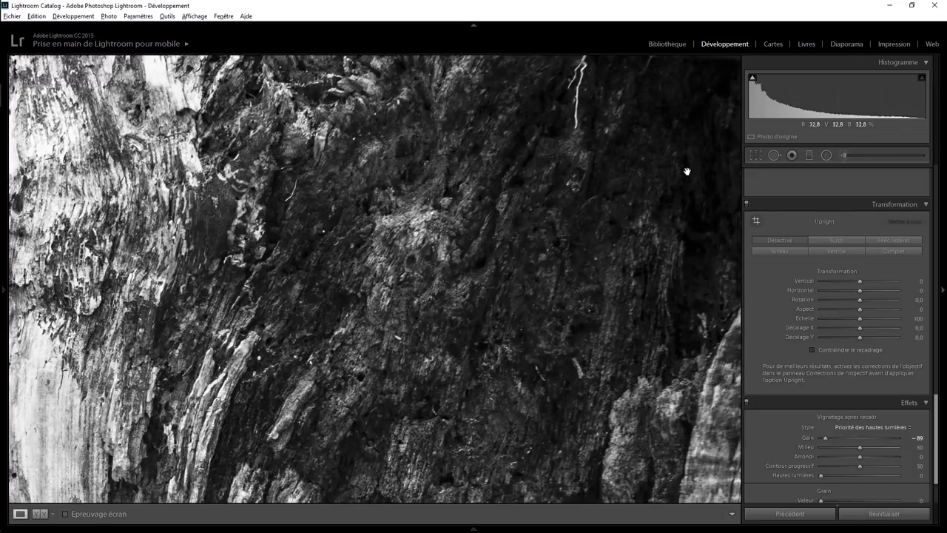
pyautogui.click(843, 155)
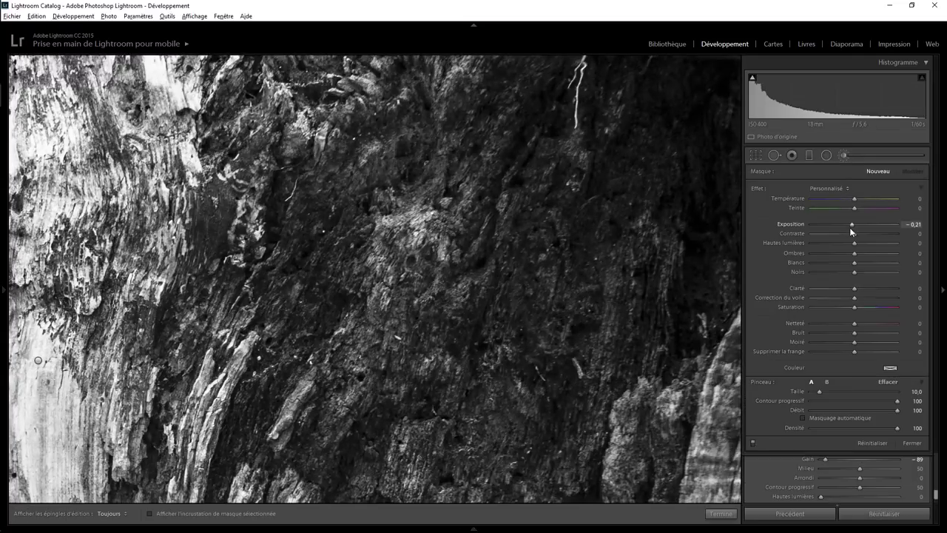
pyautogui.click(866, 223)
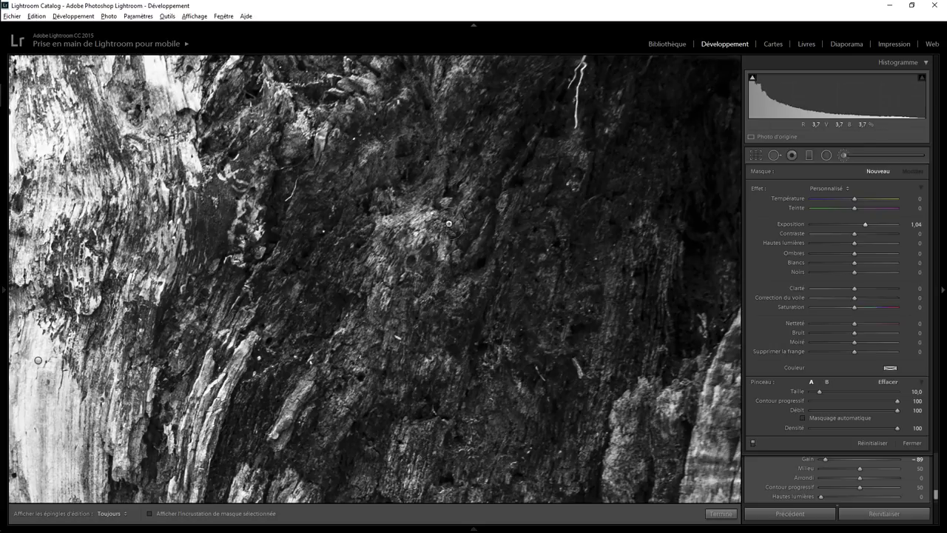
# Step: Paint the +1.04 brightening over the dark bark patch, then return to the full-photo view
pyautogui.scroll(-2, 414, 230)
pyautogui.press('h')
pyautogui.moveTo(414, 230)
pyautogui.mouseDown()
pyautogui.moveTo(381, 289)
pyautogui.moveTo(435, 248)
pyautogui.mouseUp()
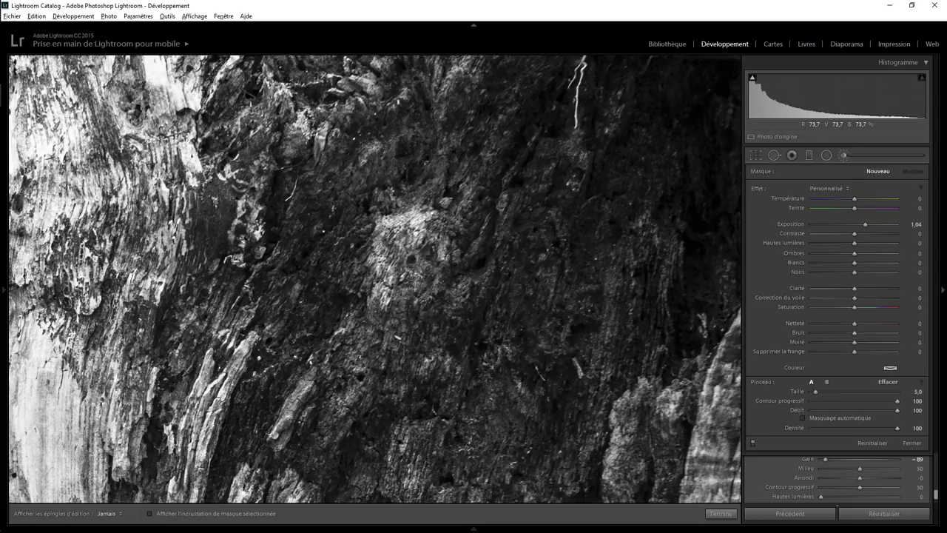
pyautogui.moveTo(430, 283)
pyautogui.mouseDown()
pyautogui.moveTo(434, 258)
pyautogui.moveTo(418, 241)
pyautogui.mouseUp()
pyautogui.moveTo(409, 284); pyautogui.dragTo(417, 217)
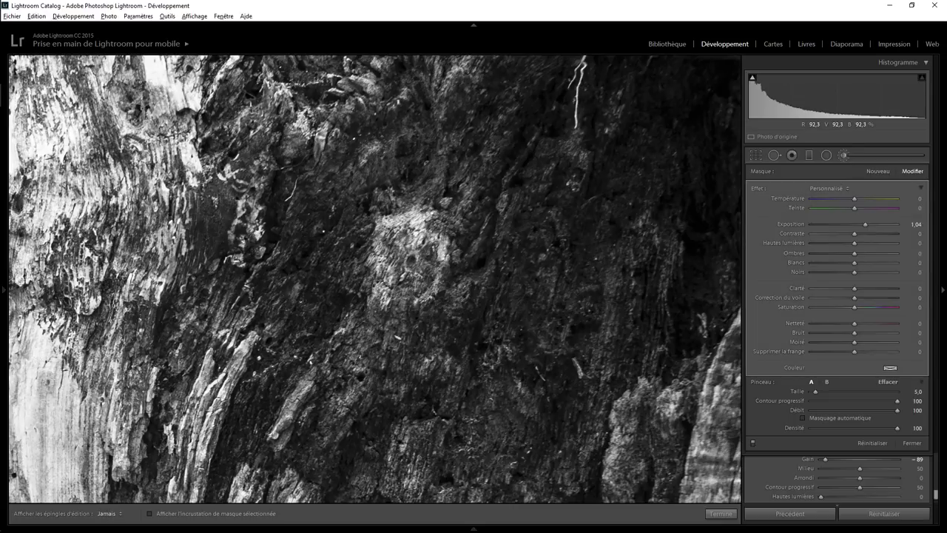
pyautogui.click(721, 512)
pyautogui.click(469, 248)
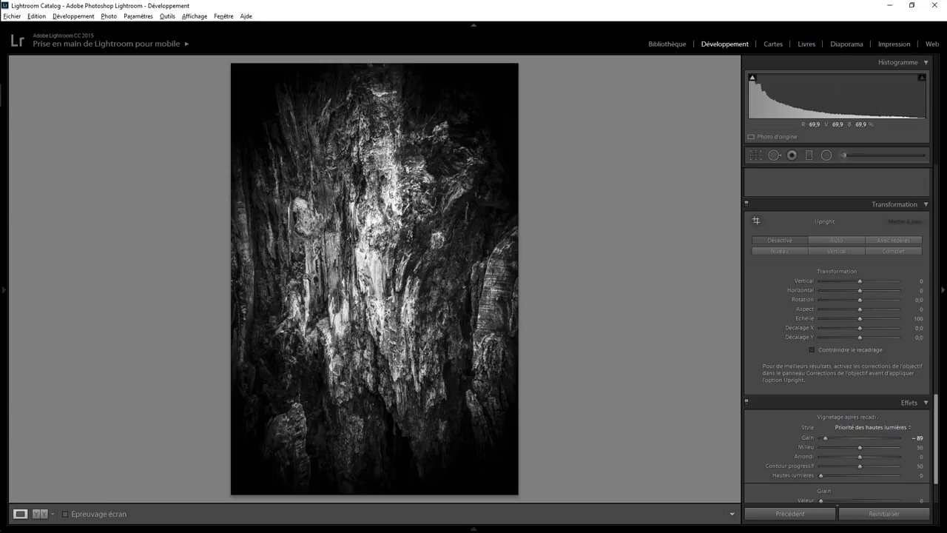
# Step: Raise the earlier brightening brush's exposure from 1.13 to 1.60
pyautogui.click(841, 156)
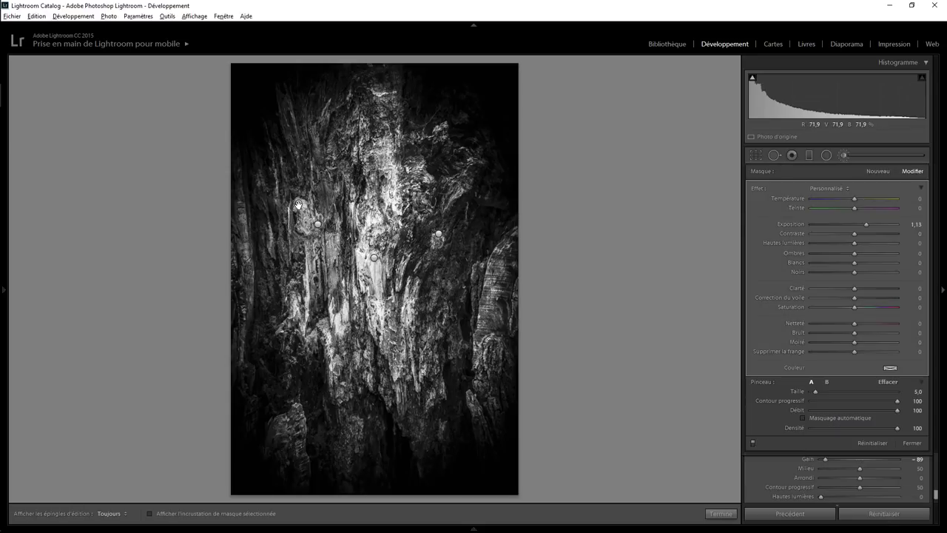
pyautogui.moveTo(867, 223); pyautogui.dragTo(872, 223)
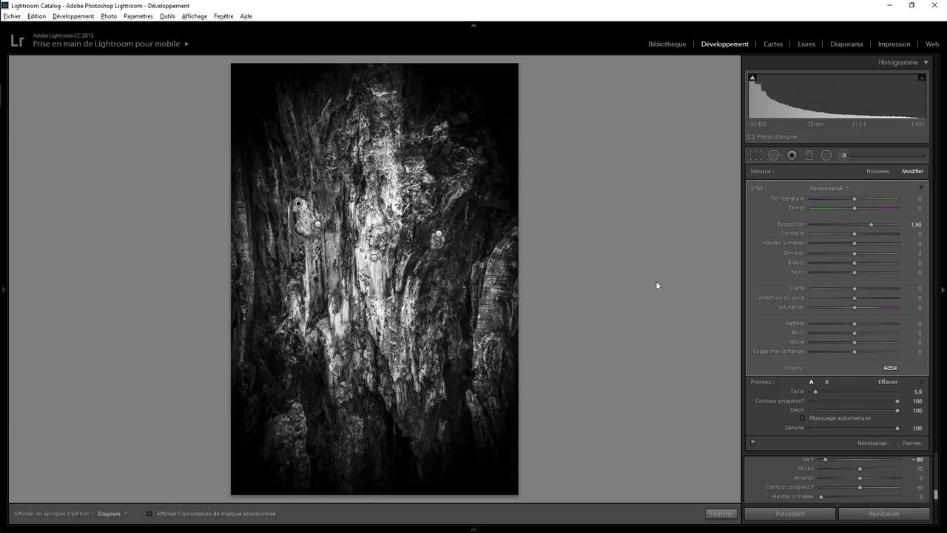
pyautogui.click(719, 512)
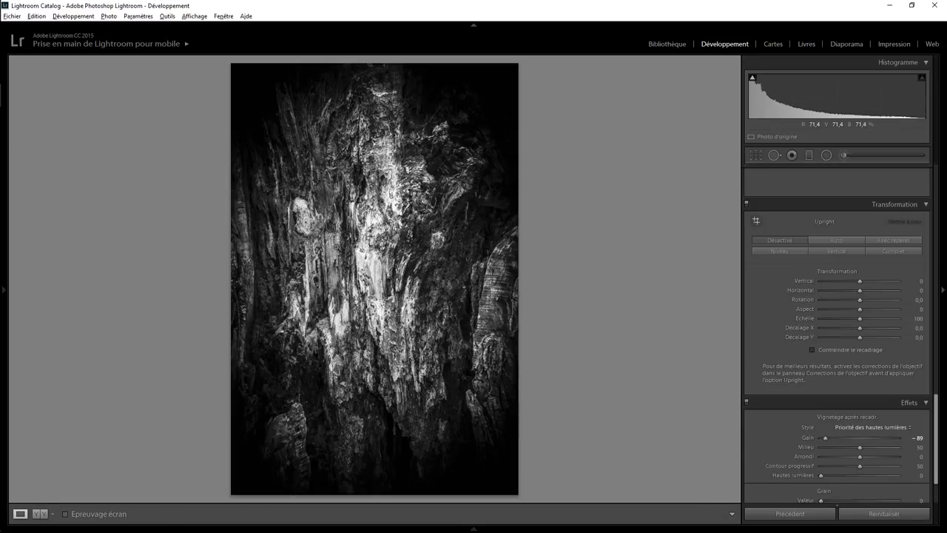
# Step: Tighten the crop slightly from the bottom-right corner
pyautogui.click(755, 155)
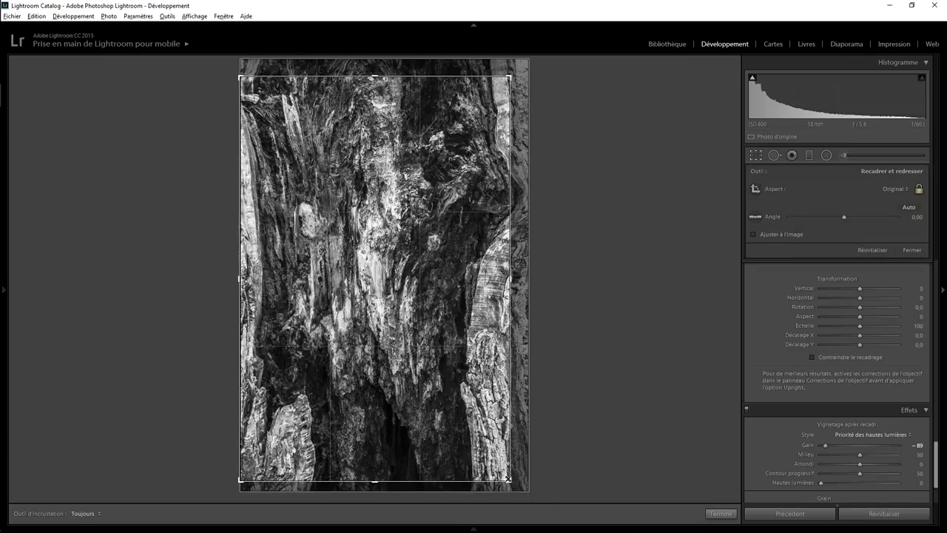
pyautogui.moveTo(511, 481); pyautogui.dragTo(506, 475)
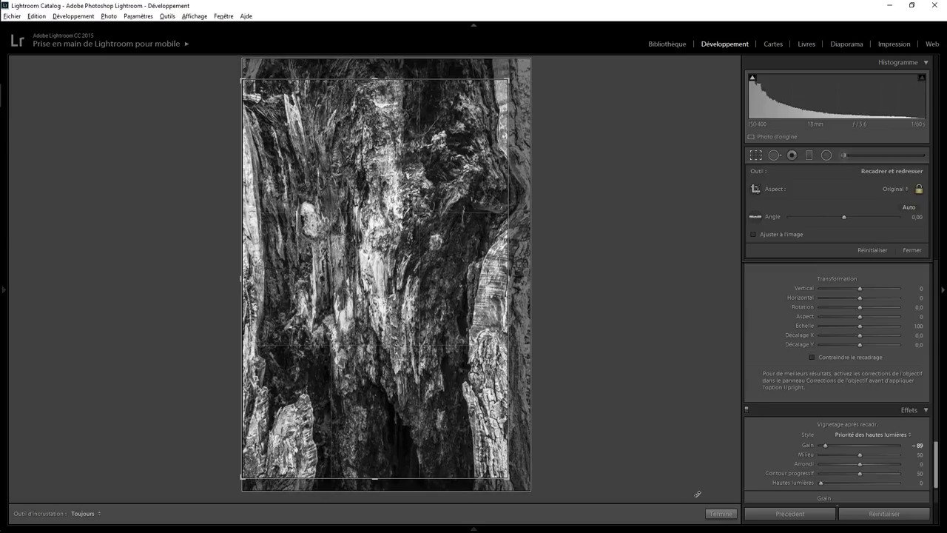
pyautogui.click(721, 513)
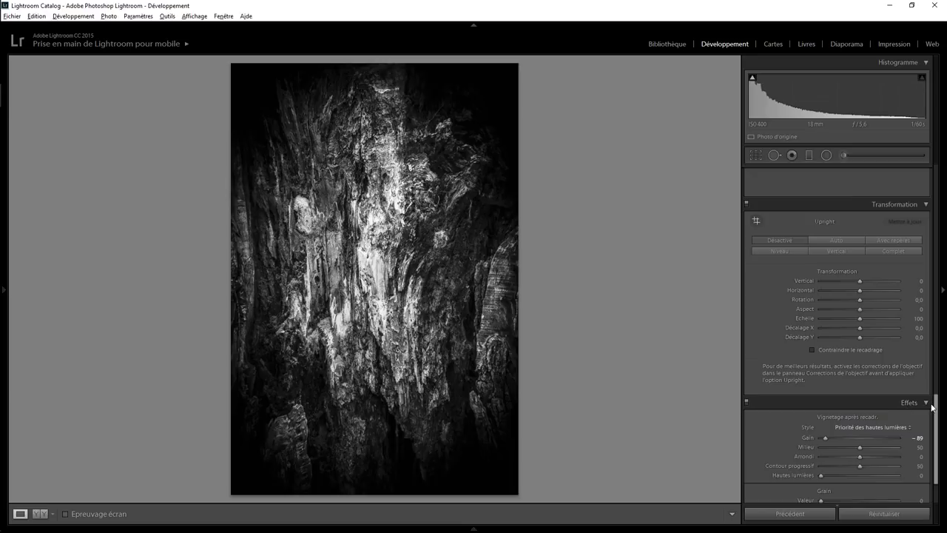
# Step: Set the photo's overall contrast to +17 after briefly trying +75
pyautogui.moveTo(933, 406); pyautogui.dragTo(935, 198)
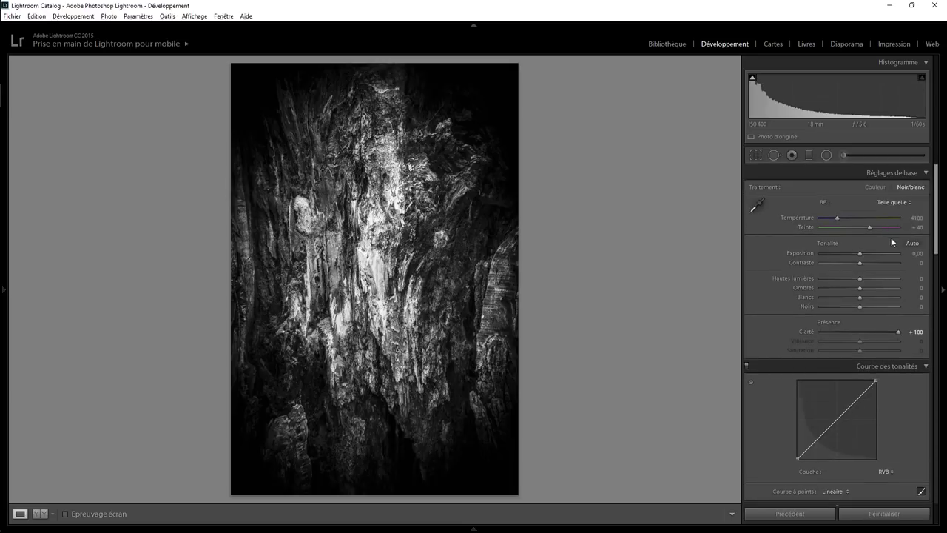
pyautogui.moveTo(859, 264); pyautogui.dragTo(888, 263)
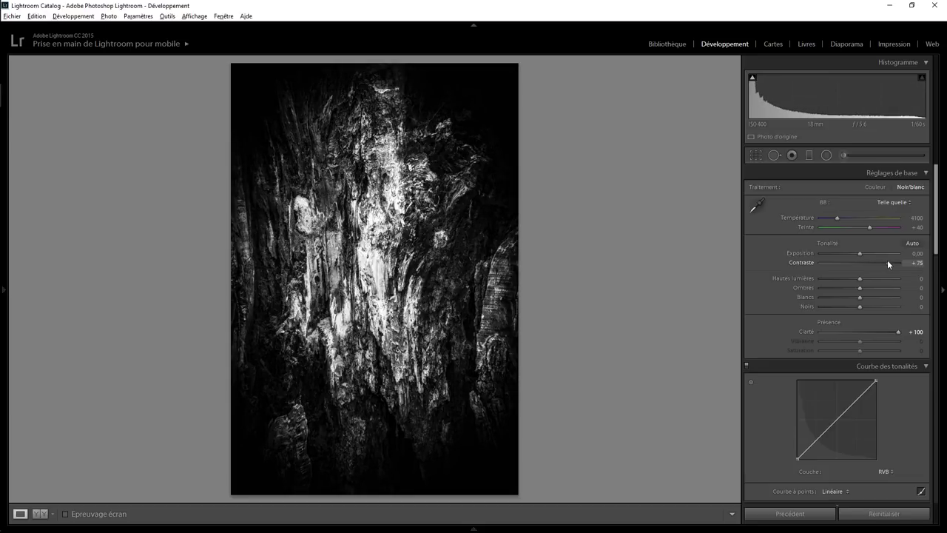
pyautogui.moveTo(887, 260)
pyautogui.mouseDown()
pyautogui.moveTo(850, 262)
pyautogui.moveTo(867, 262)
pyautogui.mouseUp()
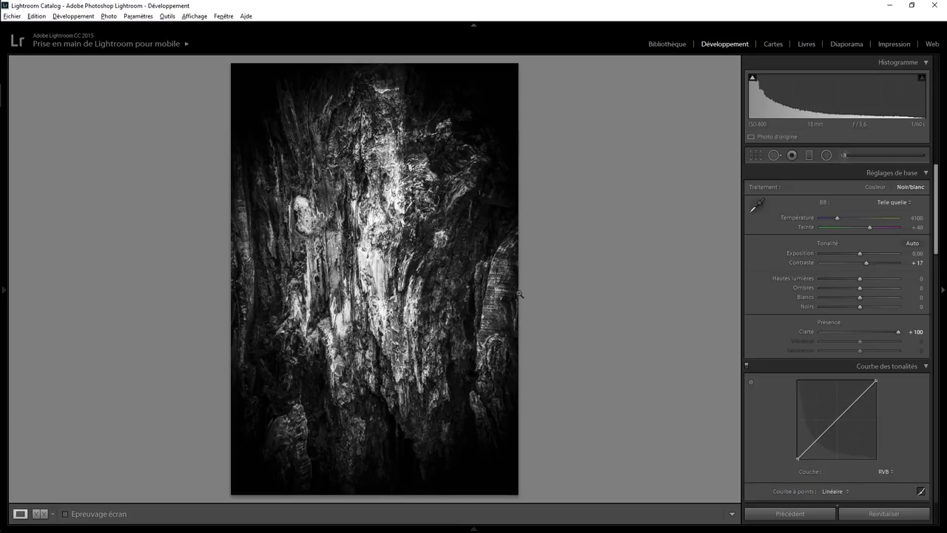
pyautogui.press('r')
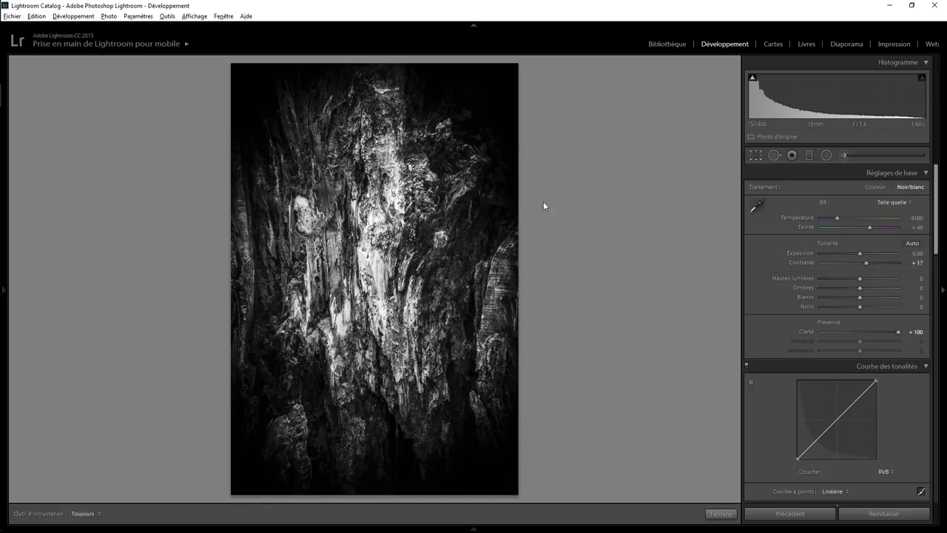
# Step: Rotate the photo by a 1.30° straighten angle so the trunk stands straighter, and apply the crop
pyautogui.click(721, 513)
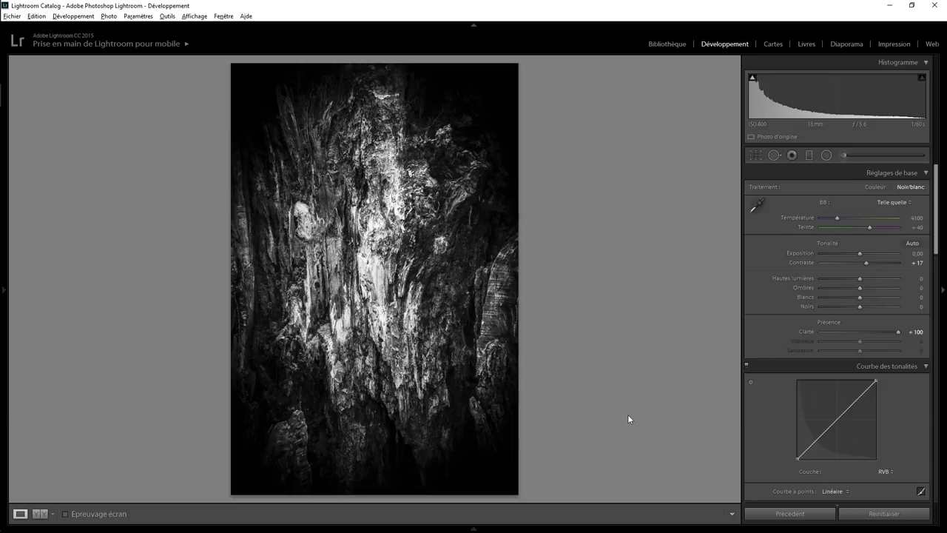
pyautogui.click(755, 155)
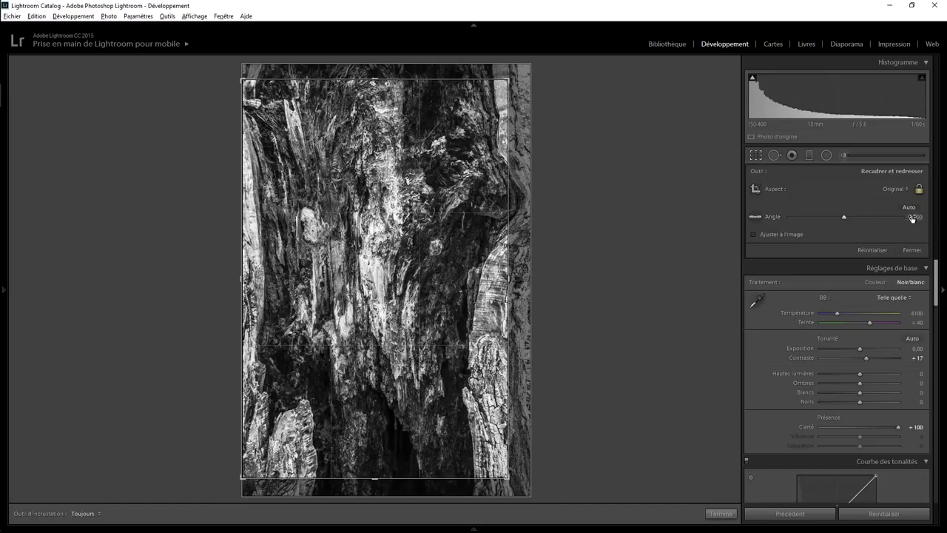
pyautogui.moveTo(912, 218)
pyautogui.mouseDown()
pyautogui.moveTo(921, 217)
pyautogui.moveTo(913, 213)
pyautogui.mouseUp()
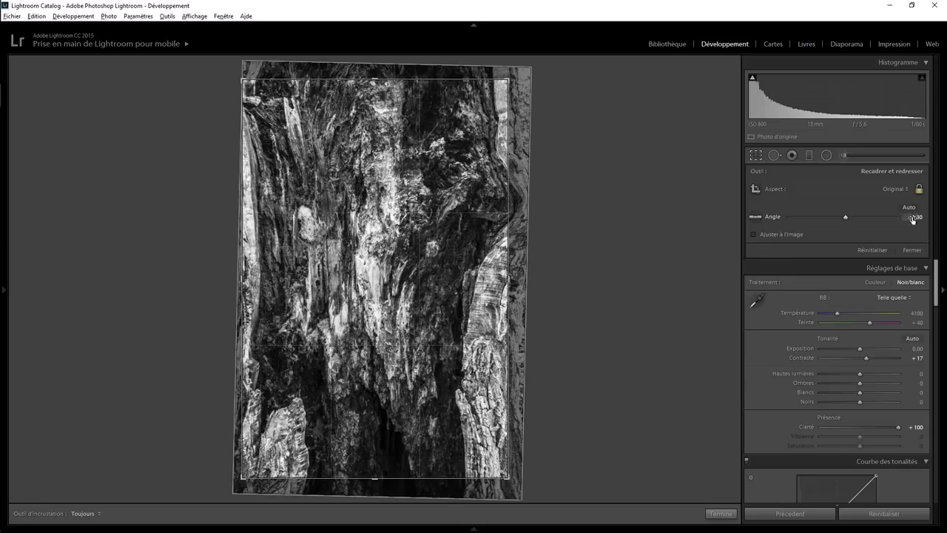
pyautogui.click(728, 514)
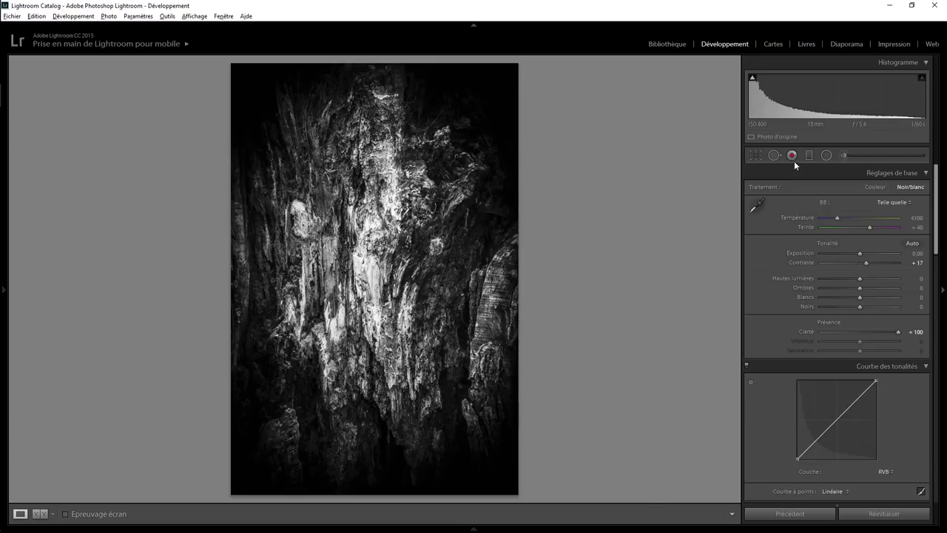
# Step: Lower the brushed trunk adjustment's exposure from −0.58 to −1.60, toggling pins to judge it
pyautogui.click(844, 154)
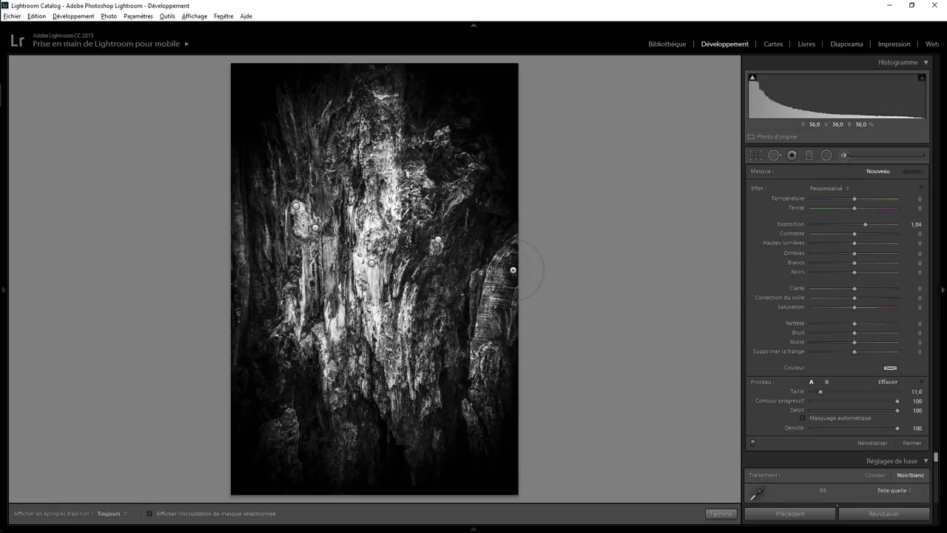
pyautogui.moveTo(864, 224); pyautogui.dragTo(848, 224)
pyautogui.press('h')
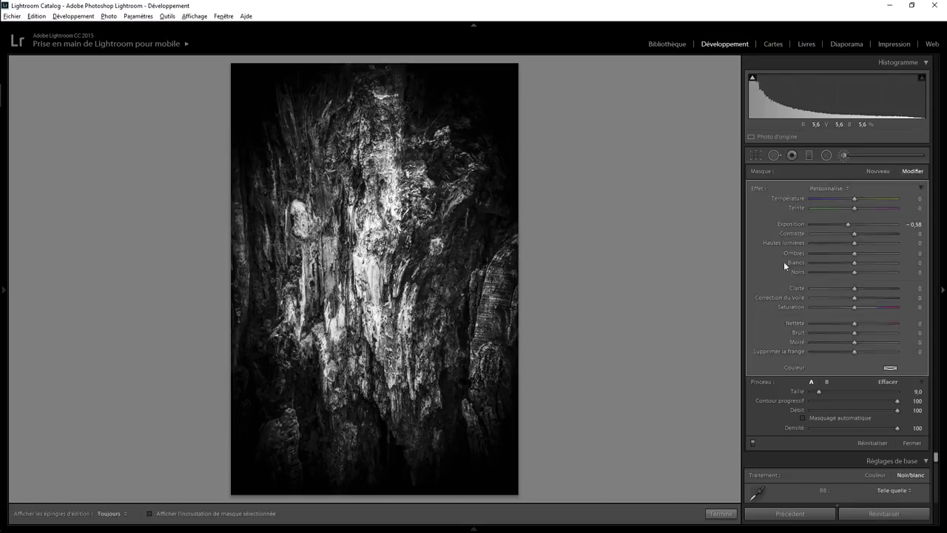
pyautogui.press('h')
pyautogui.moveTo(847, 225); pyautogui.dragTo(836, 224)
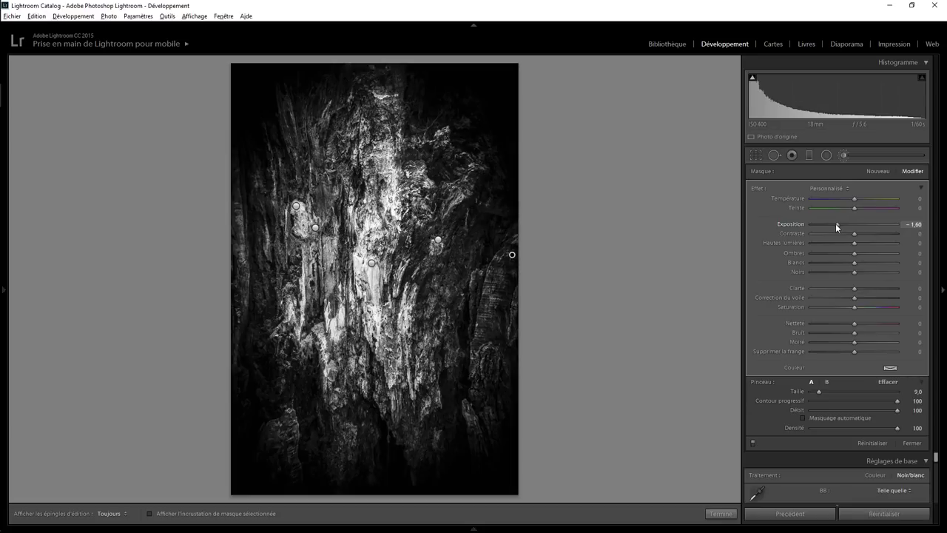
pyautogui.click(755, 155)
# Step: Nudge the photo slightly within the crop frame and apply the crop
pyautogui.moveTo(409, 270); pyautogui.dragTo(407, 270)
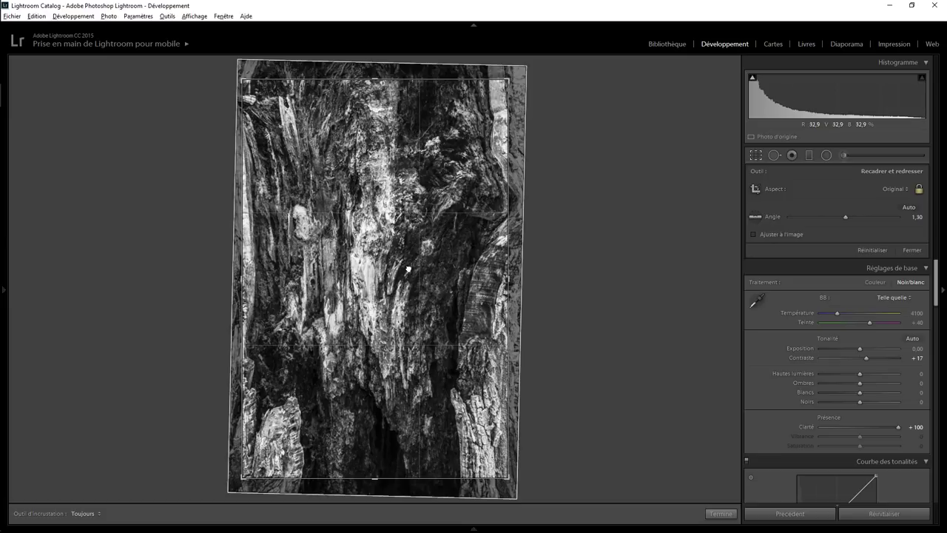
pyautogui.click(720, 513)
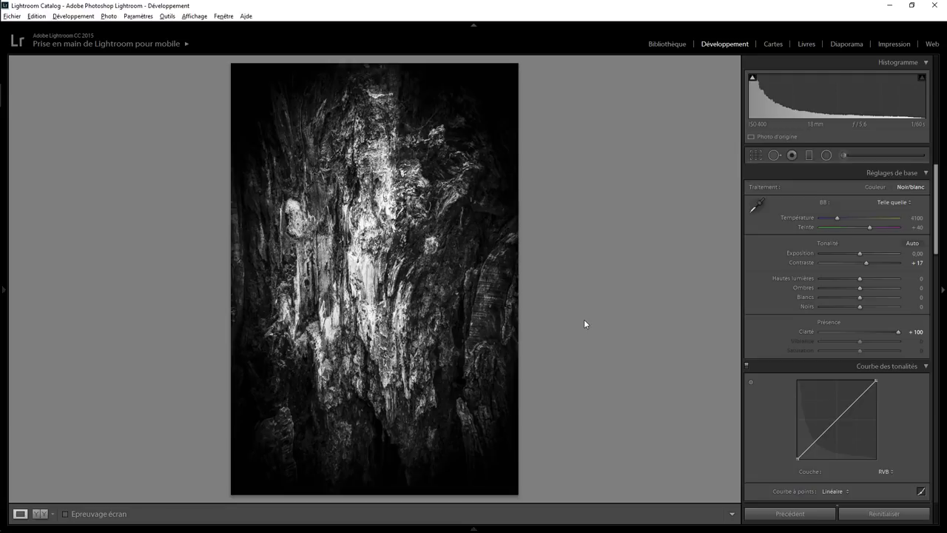
# Step: At 1:1 zoom, cut sharpening Amount from 66 to 47 and inspect the trunk
pyautogui.click(362, 257)
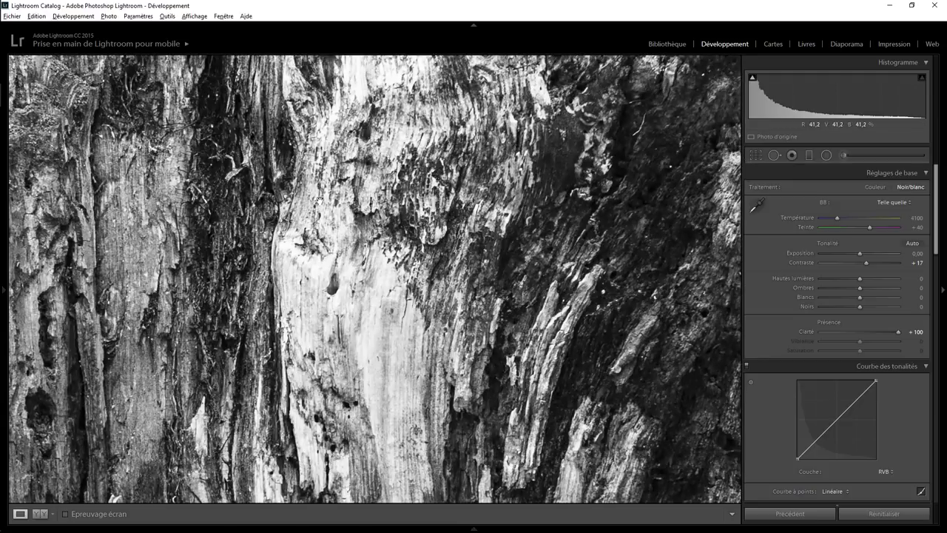
pyautogui.moveTo(937, 211); pyautogui.dragTo(937, 342)
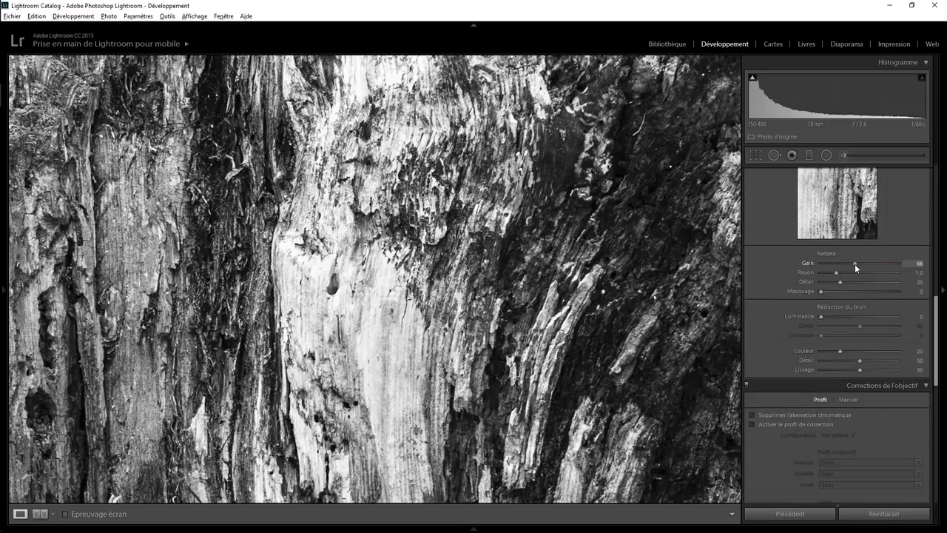
pyautogui.moveTo(855, 263); pyautogui.dragTo(846, 267)
pyautogui.moveTo(404, 426); pyautogui.dragTo(367, 282)
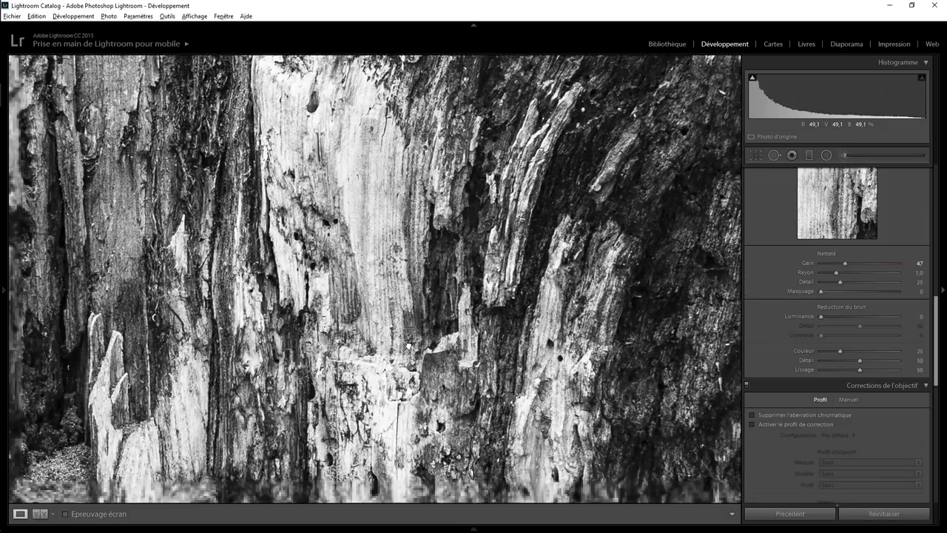
pyautogui.moveTo(376, 414)
pyautogui.mouseDown()
pyautogui.moveTo(400, 385)
pyautogui.moveTo(427, 290)
pyautogui.mouseUp()
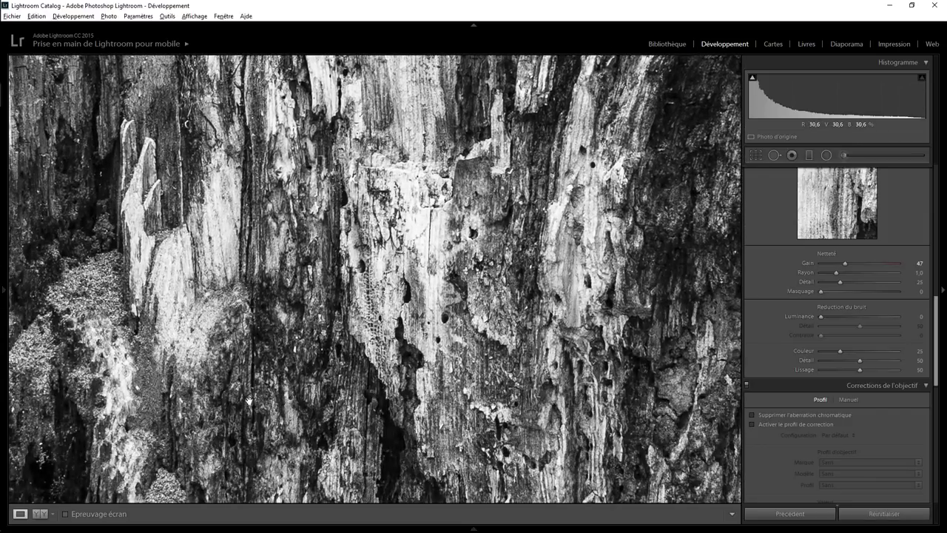
pyautogui.moveTo(279, 376); pyautogui.dragTo(303, 333)
pyautogui.moveTo(256, 405)
pyautogui.mouseDown()
pyautogui.moveTo(392, 296)
pyautogui.moveTo(463, 218)
pyautogui.moveTo(444, 210)
pyautogui.moveTo(430, 244)
pyautogui.mouseUp()
pyautogui.click(430, 242)
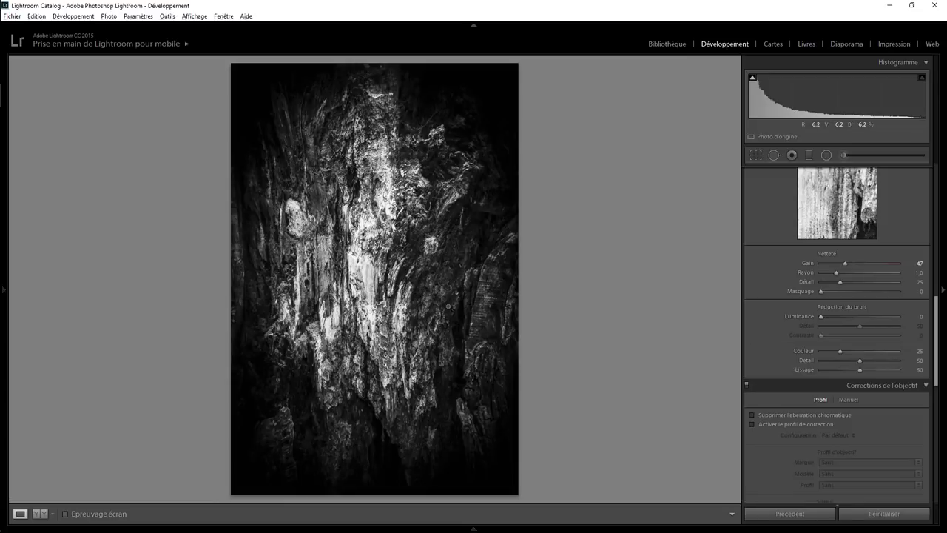
# Step: Shift the photo a few pixels right within the crop and apply it
pyautogui.click(755, 155)
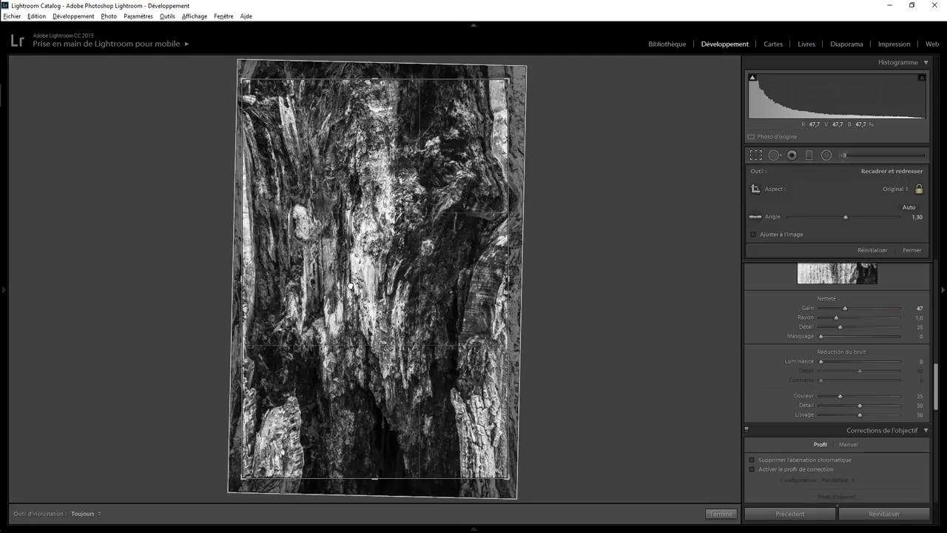
pyautogui.moveTo(346, 285); pyautogui.dragTo(362, 286)
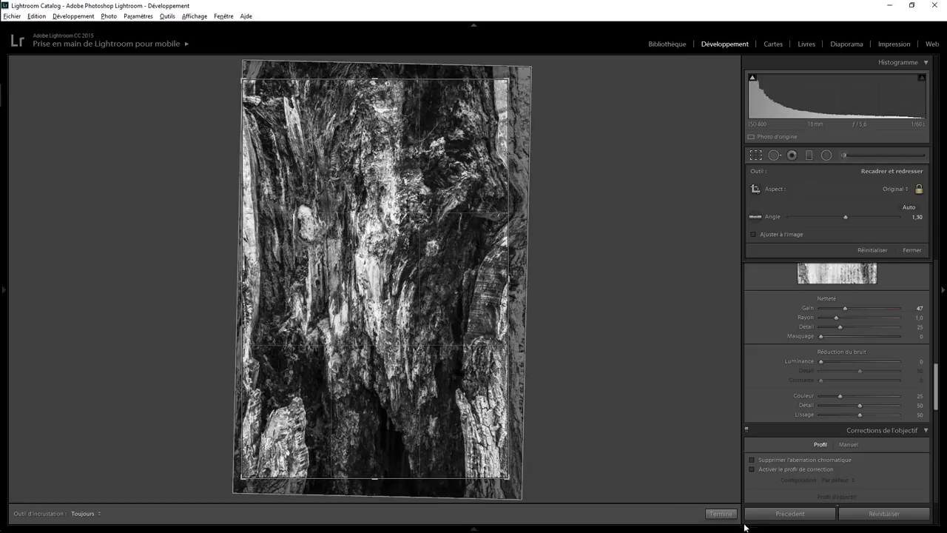
pyautogui.click(720, 513)
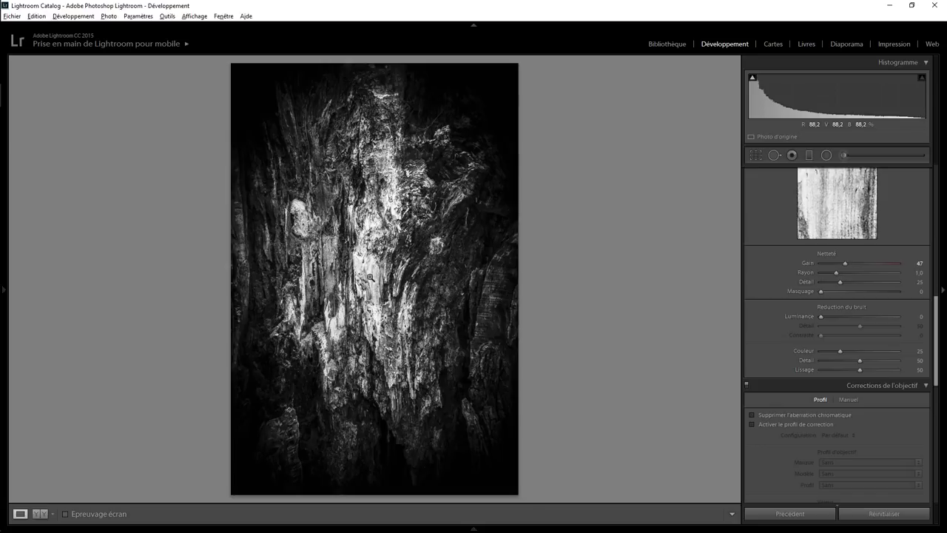
pyautogui.click(366, 270)
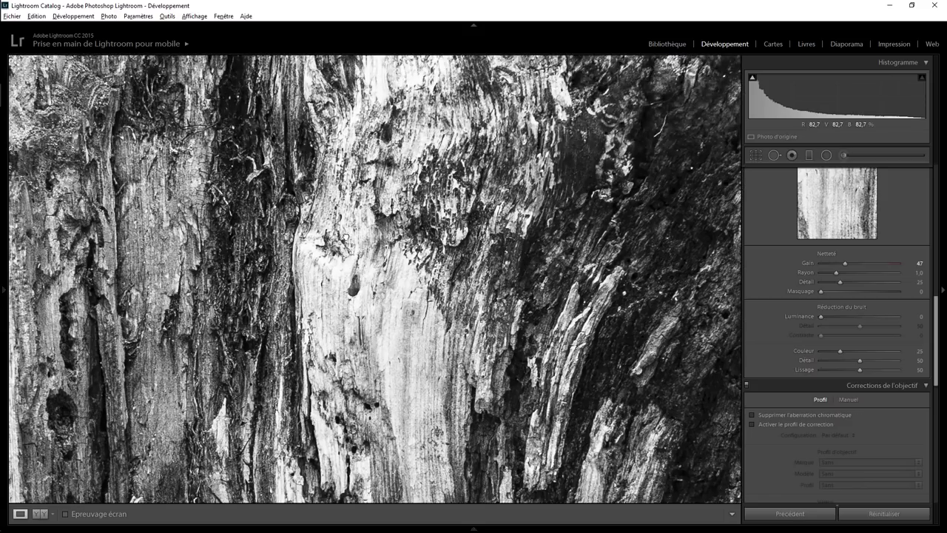
pyautogui.click(345, 236)
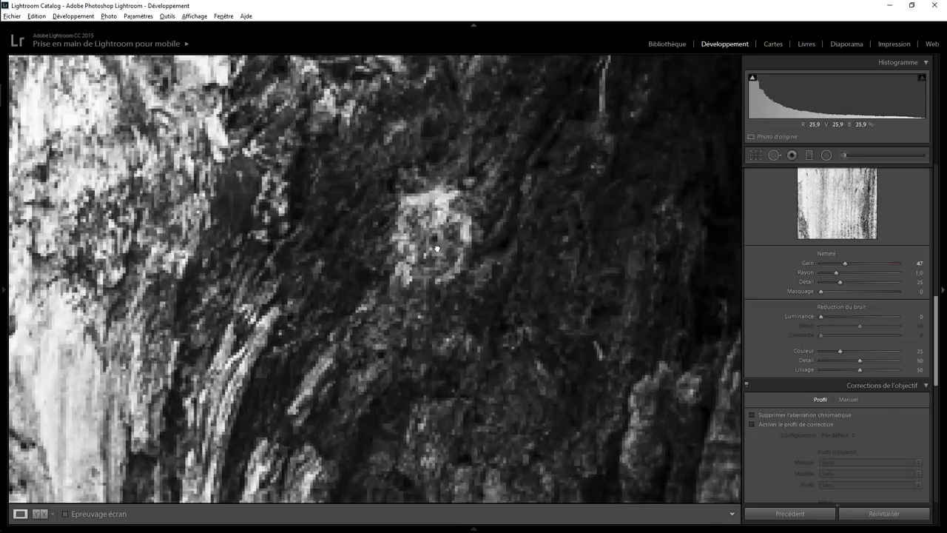
pyautogui.click(438, 248)
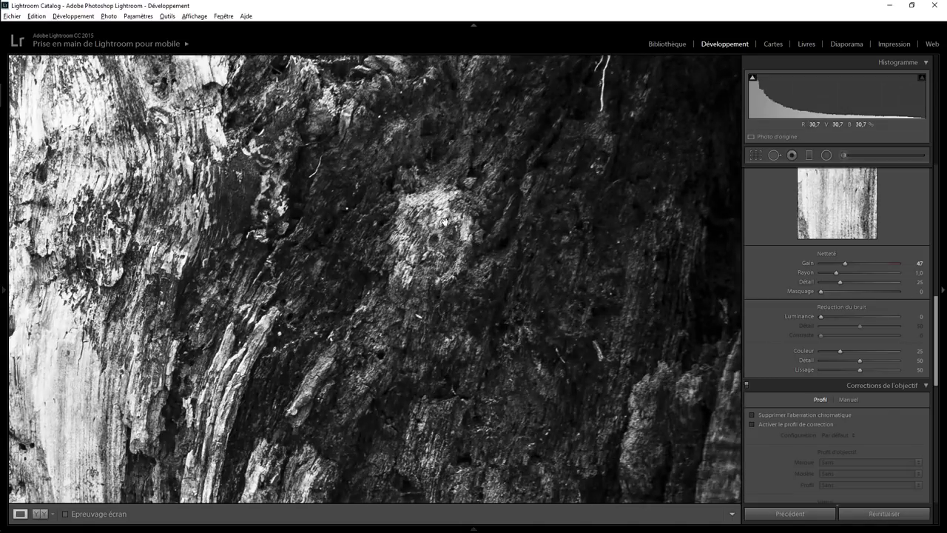
pyautogui.click(421, 253)
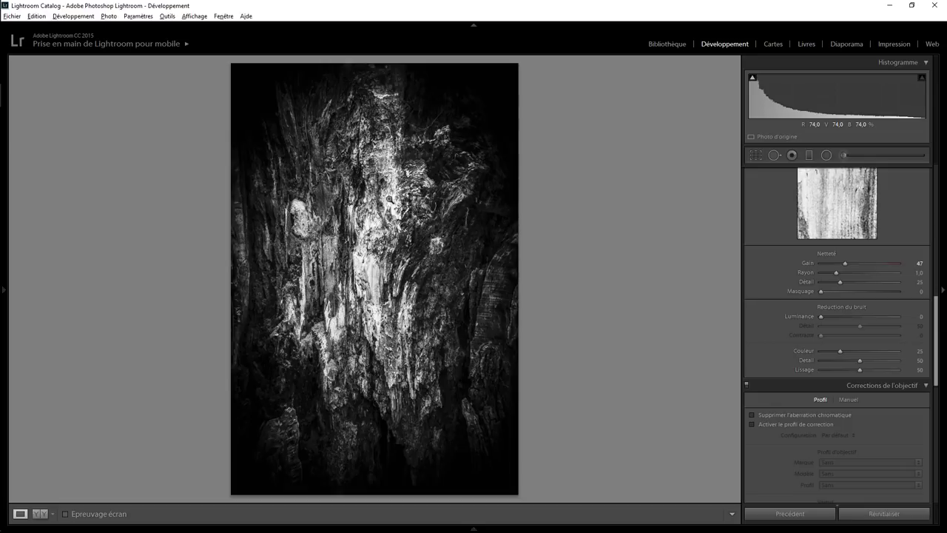
pyautogui.click(377, 296)
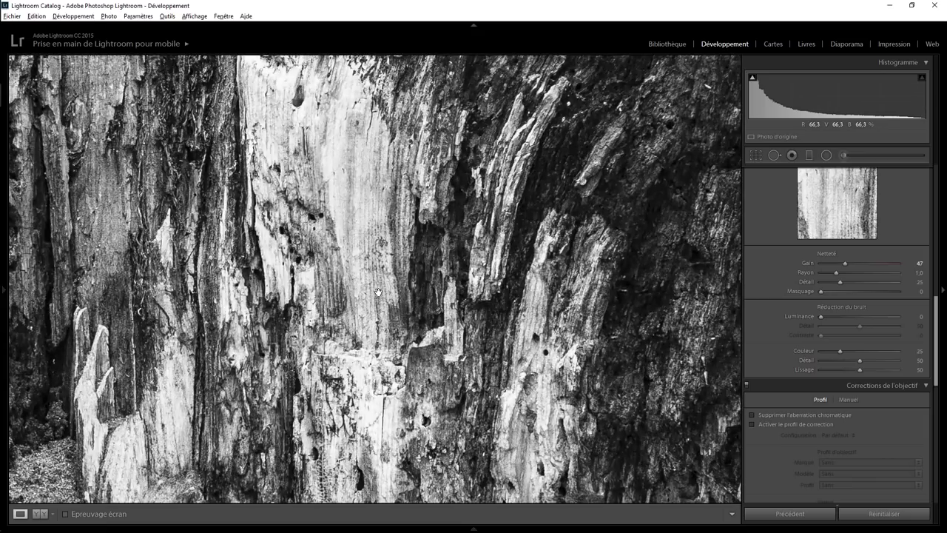
pyautogui.click(393, 289)
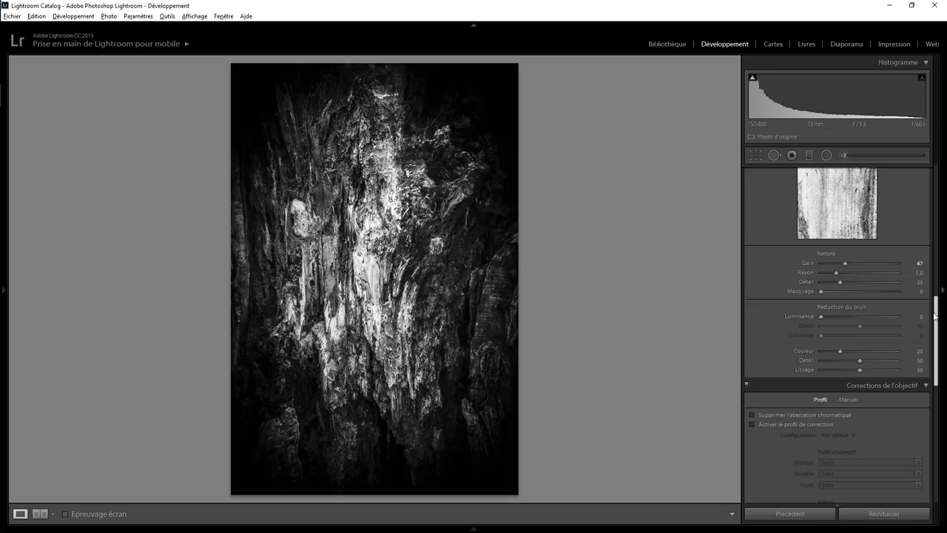
pyautogui.moveTo(934, 316); pyautogui.dragTo(931, 184)
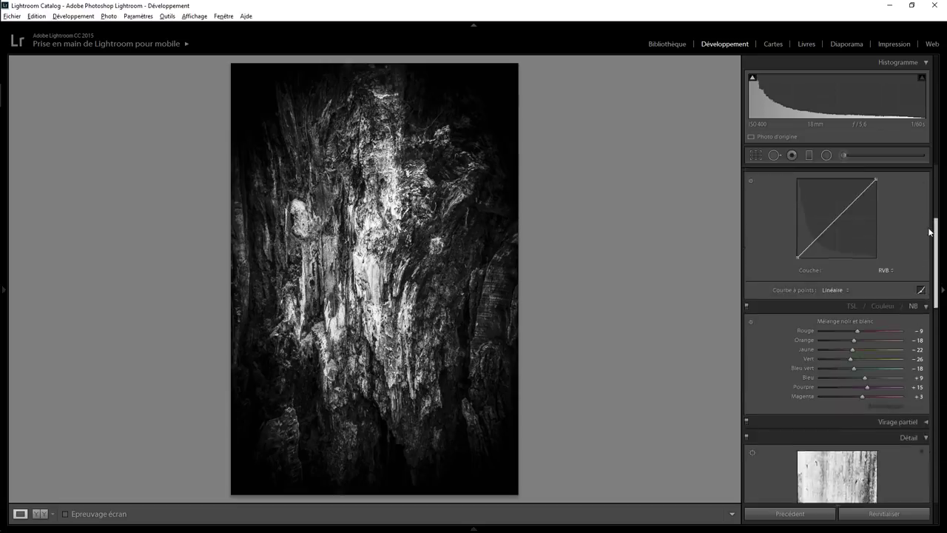
pyautogui.scroll(-2, 931, 184)
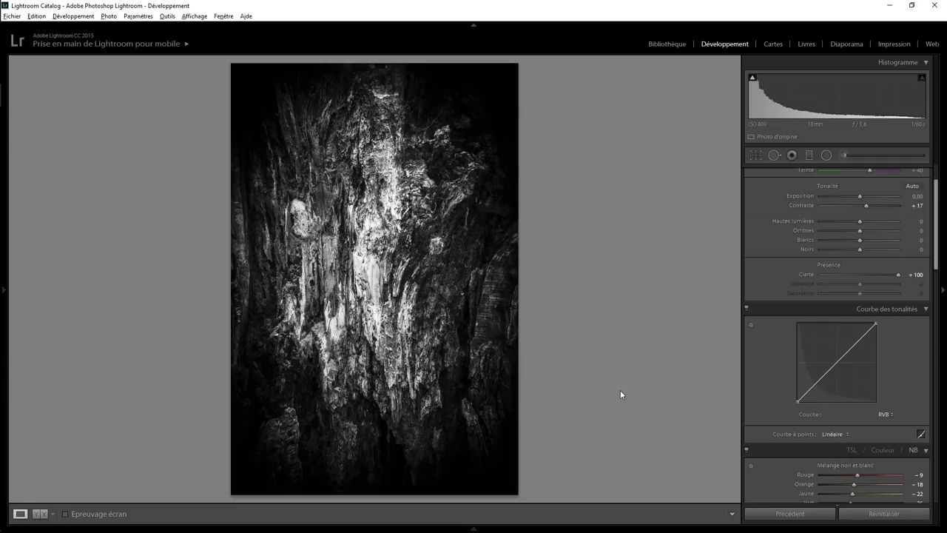
pyautogui.press('\\')
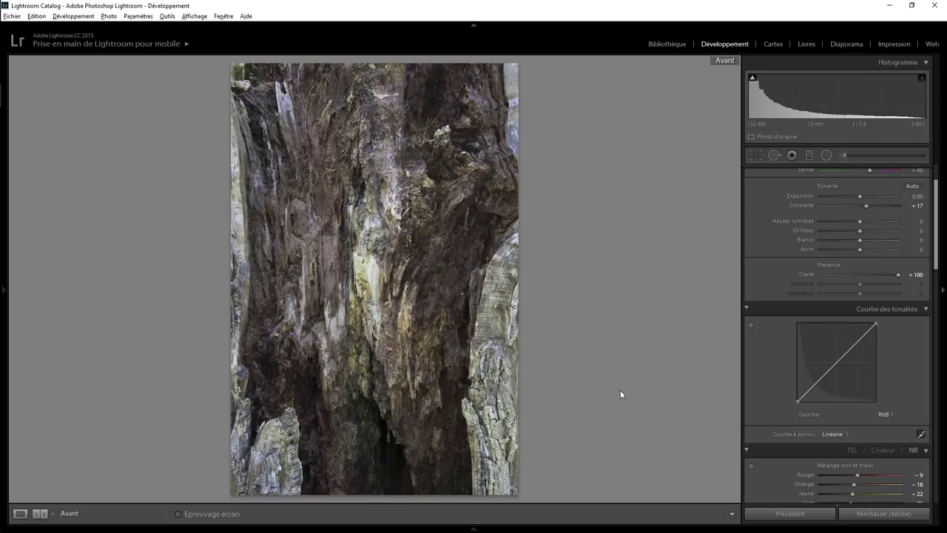
pyautogui.press('\\')
pyautogui.press('\\')
pyautogui.press('\\')
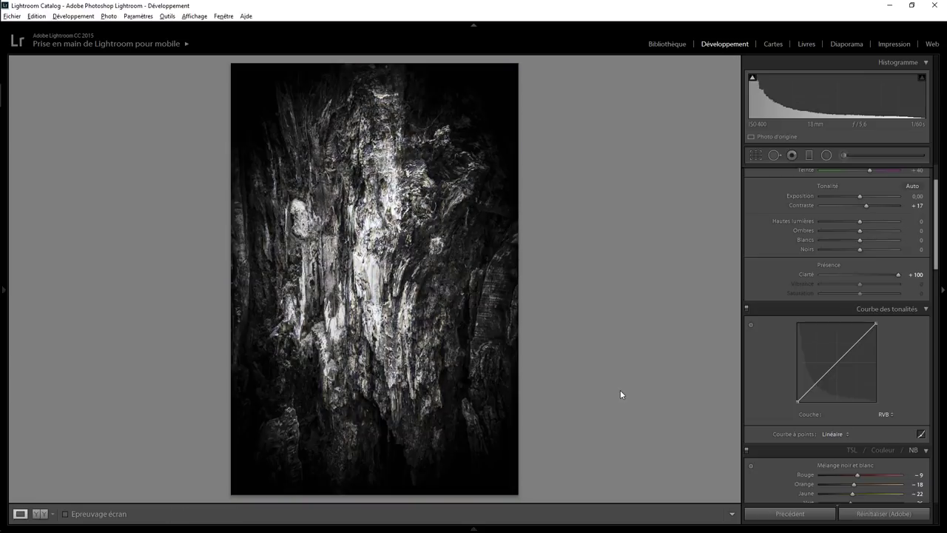
pyautogui.press('\\')
pyautogui.press('\\')
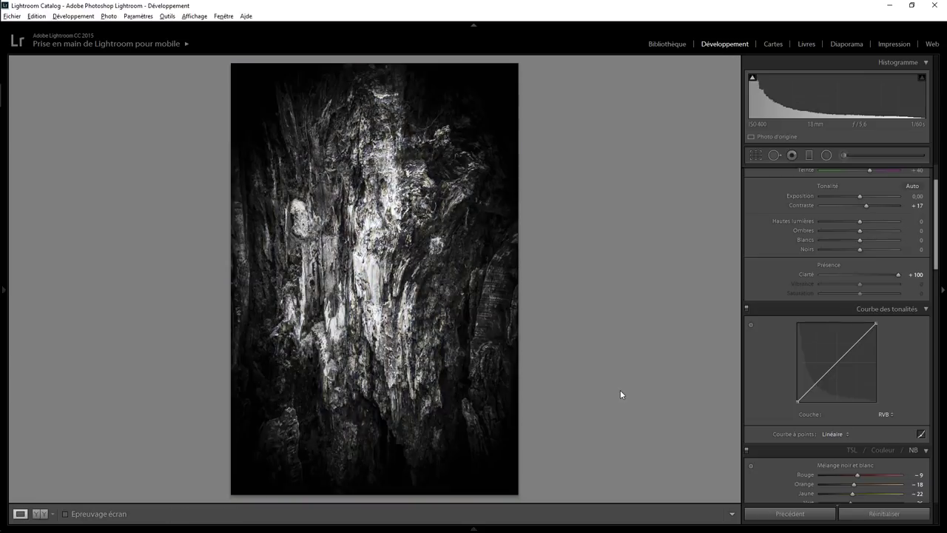